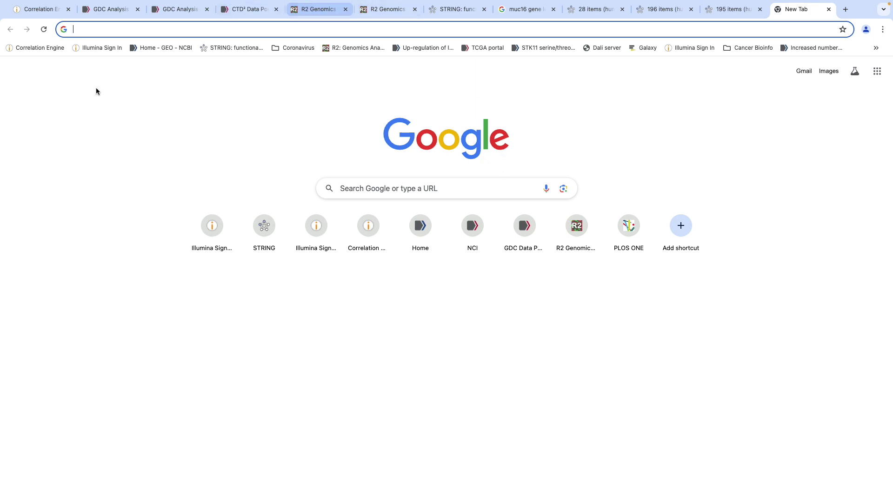
Search the web for "TCGA portal".
{"action": "left_click", "coordinate": [92, 30]}
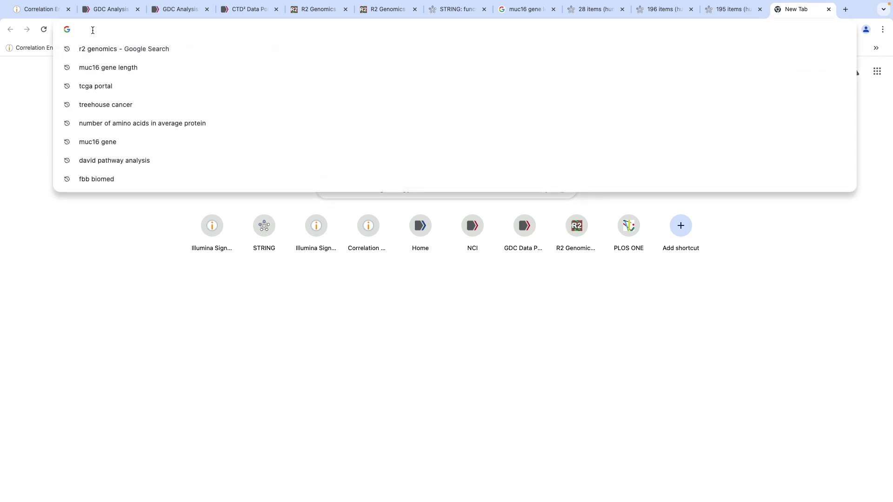
{"action": "type", "text": "TCGA"}
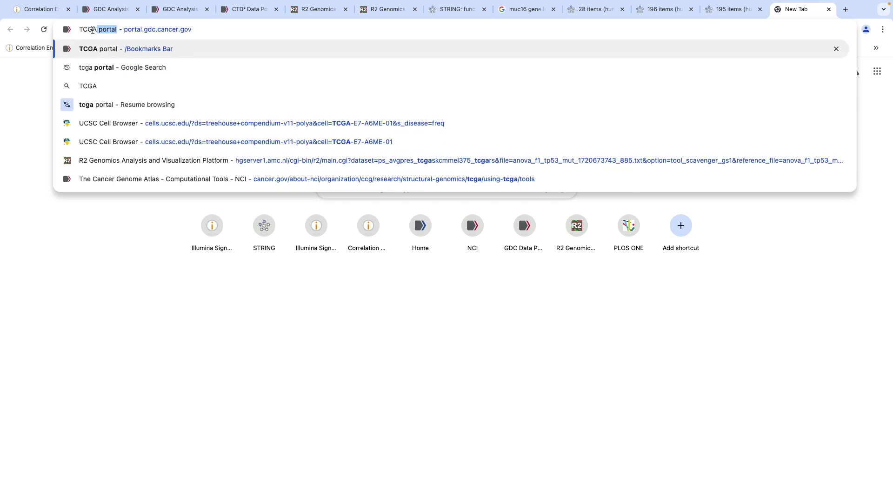
{"action": "type", "text": " por"}
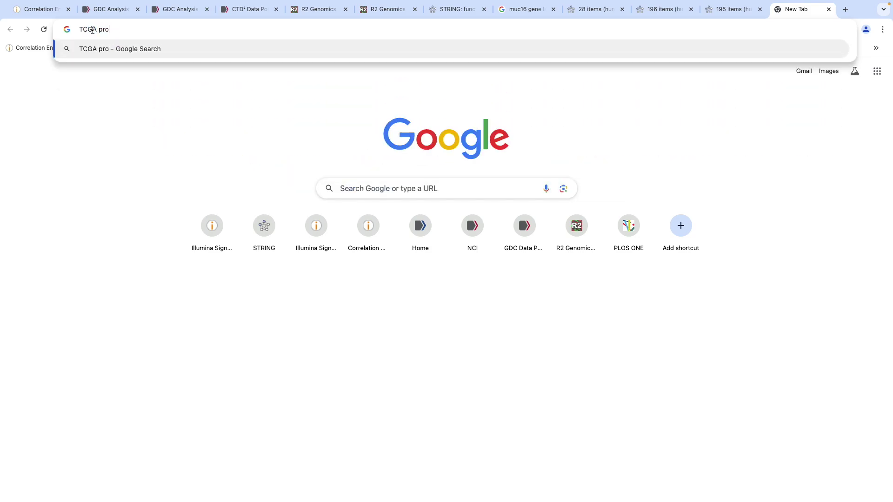
{"action": "type", "text": "tal"}
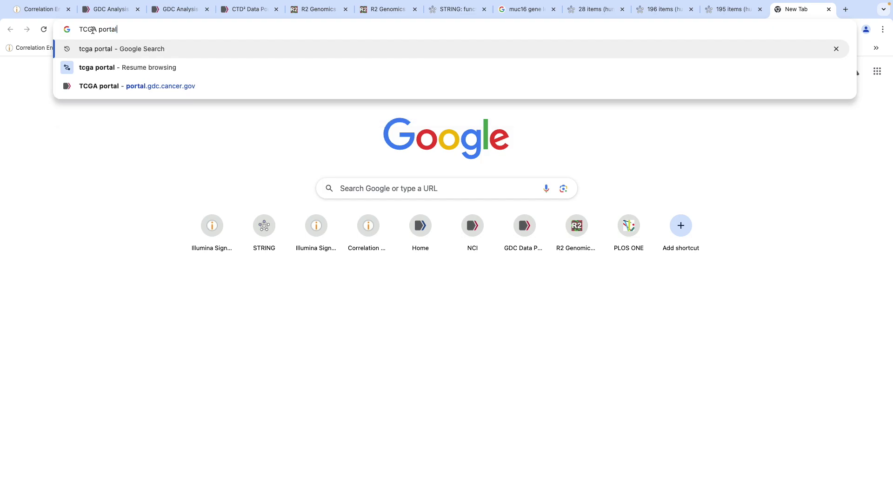
{"action": "key", "text": "Return"}
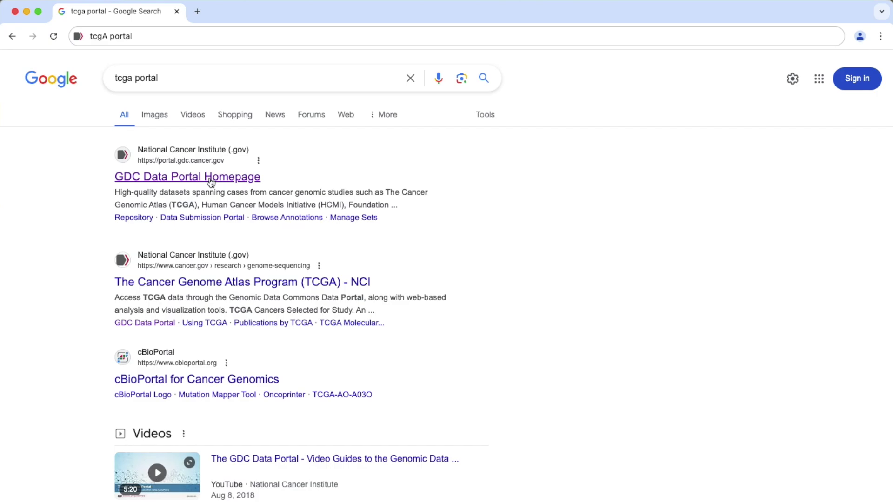
Open the GDC Data Portal homepage from the search results and accept its government website warning.
{"action": "left_click", "coordinate": [211, 181]}
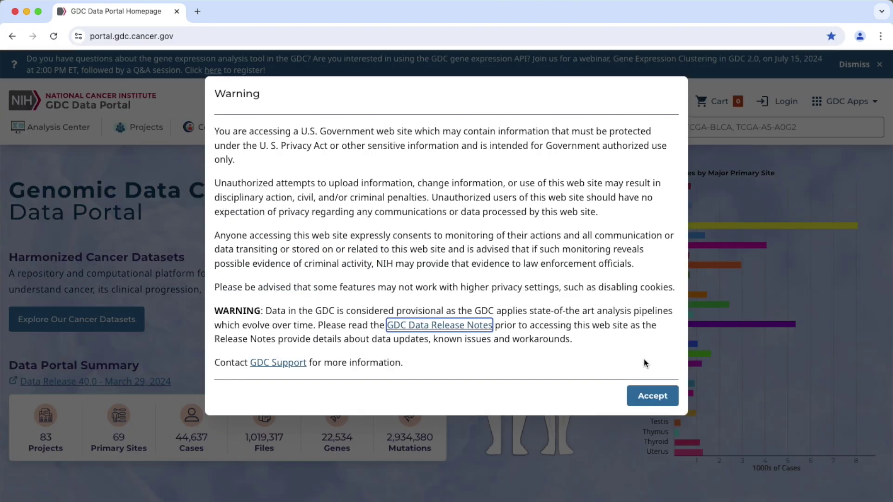
{"action": "left_click", "coordinate": [656, 396]}
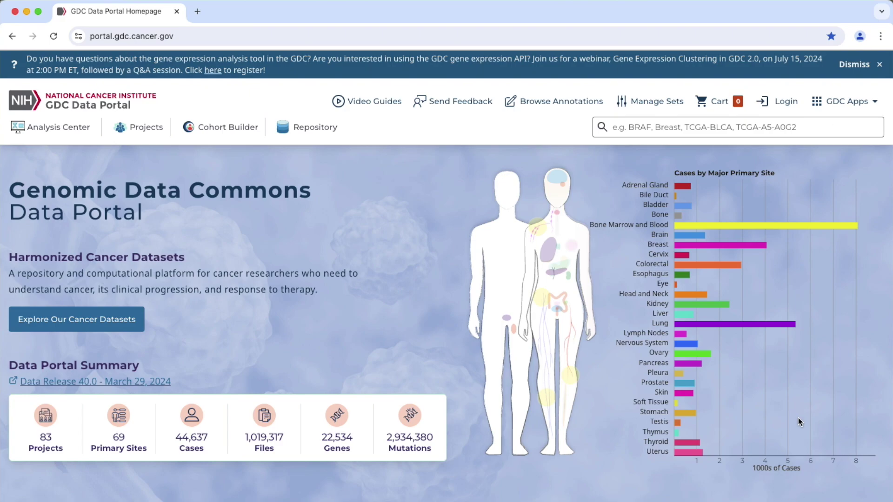
Switch the browser window with the GDC Data Portal to full screen.
{"action": "mouse_move", "coordinate": [772, 230]}
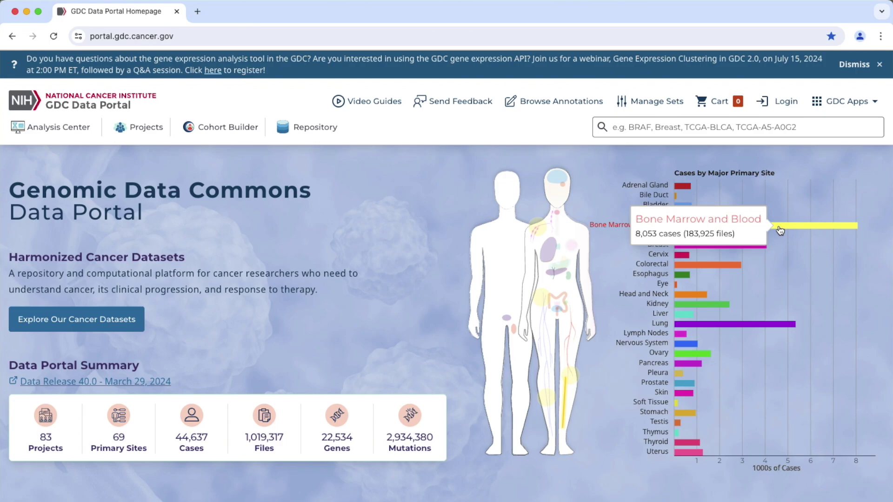
{"action": "mouse_move", "coordinate": [775, 330]}
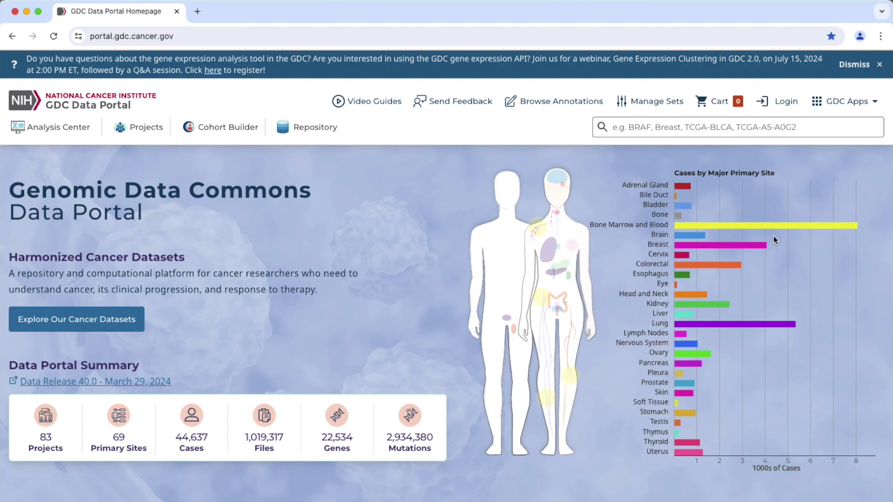
{"action": "mouse_move", "coordinate": [675, 199]}
{"action": "mouse_move", "coordinate": [39, 15]}
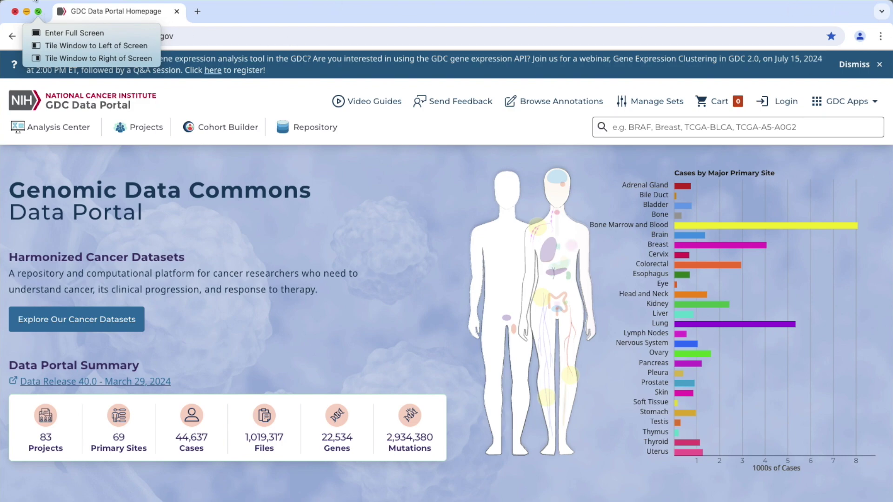
{"action": "left_click", "coordinate": [38, 11]}
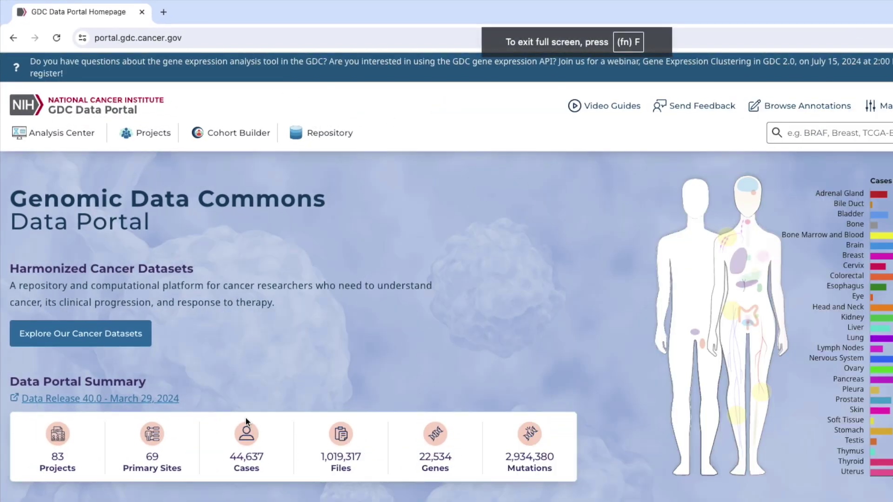
Open the Cohort Builder from the Analysis Center and create a new empty cohort.
{"action": "left_click", "coordinate": [61, 135]}
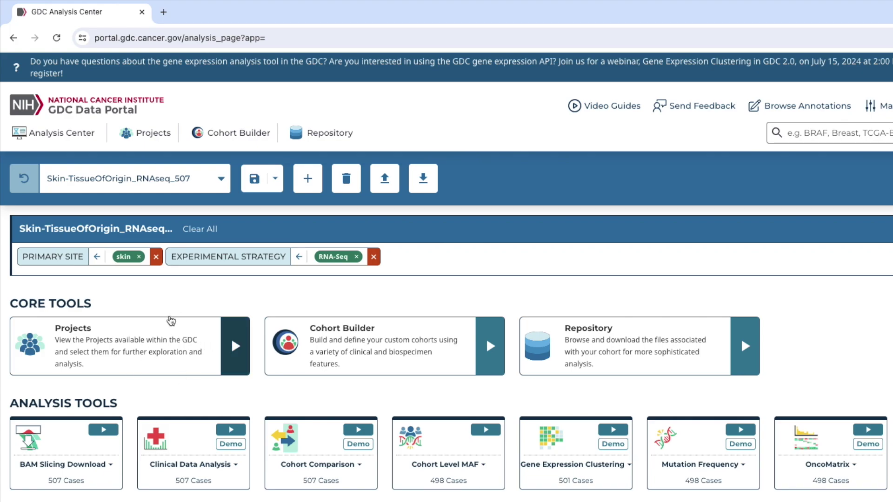
{"action": "left_click", "coordinate": [489, 347]}
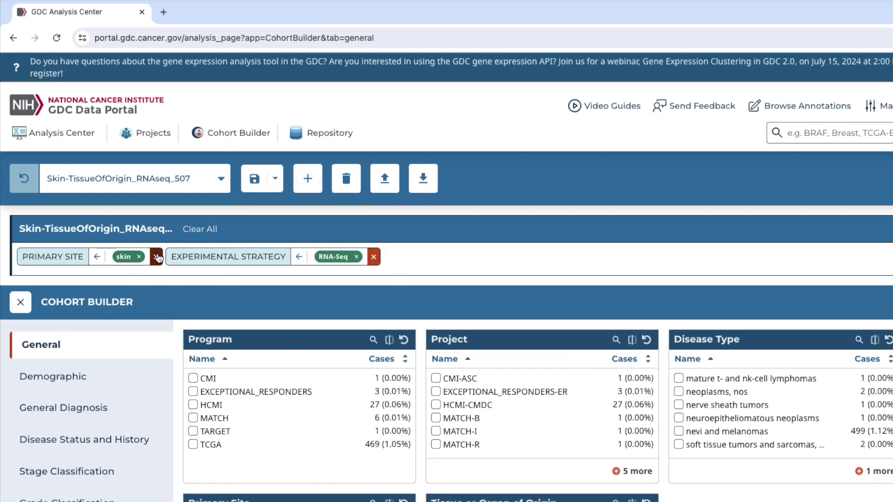
{"action": "left_click", "coordinate": [307, 183]}
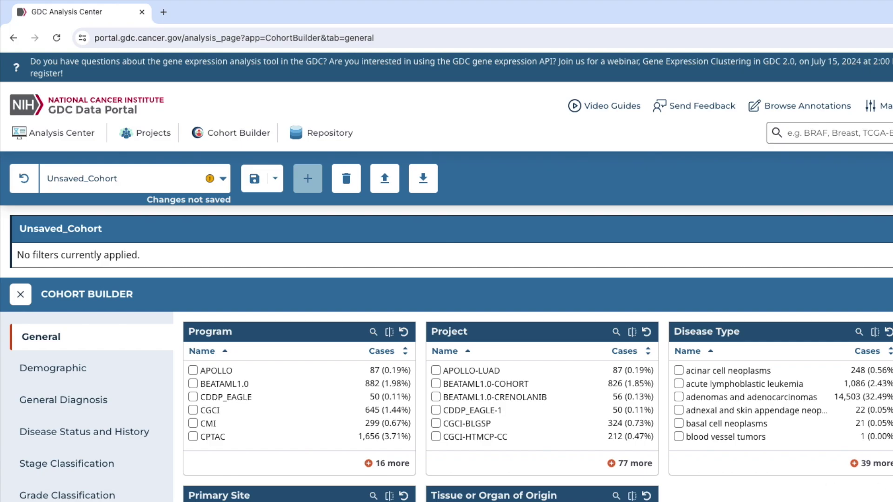
Filter the unsaved cohort by the value "skin, nos" under Tissue or Organ of Origin.
{"action": "scroll", "coordinate": [446, 353], "scroll_direction": "down", "scroll_amount": 2}
{"action": "scroll", "coordinate": [446, 354], "scroll_direction": "up", "scroll_amount": 2}
{"action": "scroll", "coordinate": [446, 353], "scroll_direction": "down", "scroll_amount": 4}
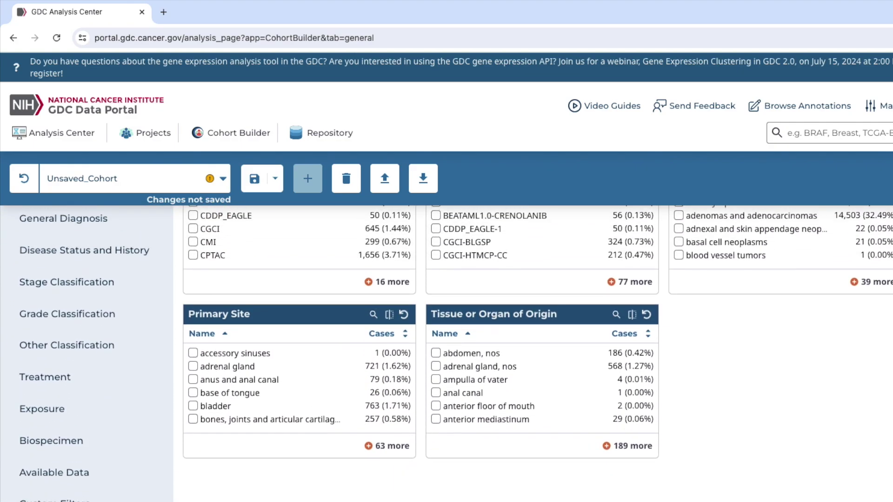
{"action": "scroll", "coordinate": [447, 353], "scroll_direction": "up", "scroll_amount": 2}
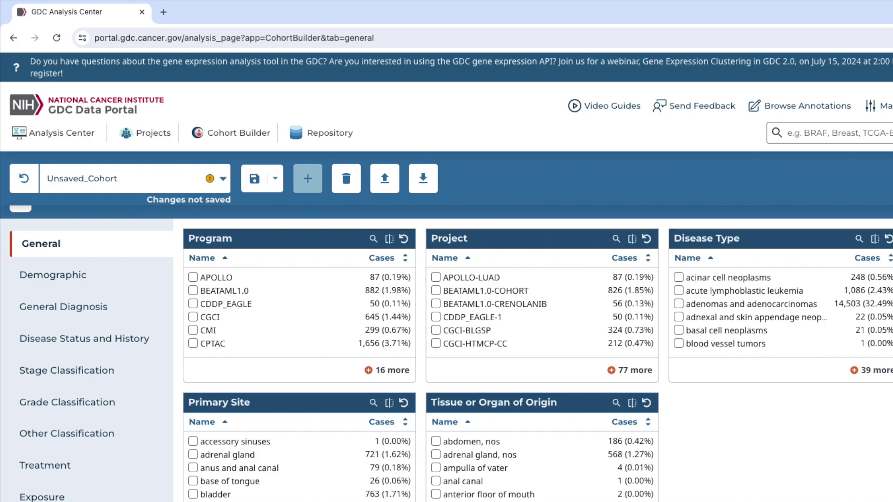
{"action": "scroll", "coordinate": [535, 372], "scroll_direction": "up", "scroll_amount": 5}
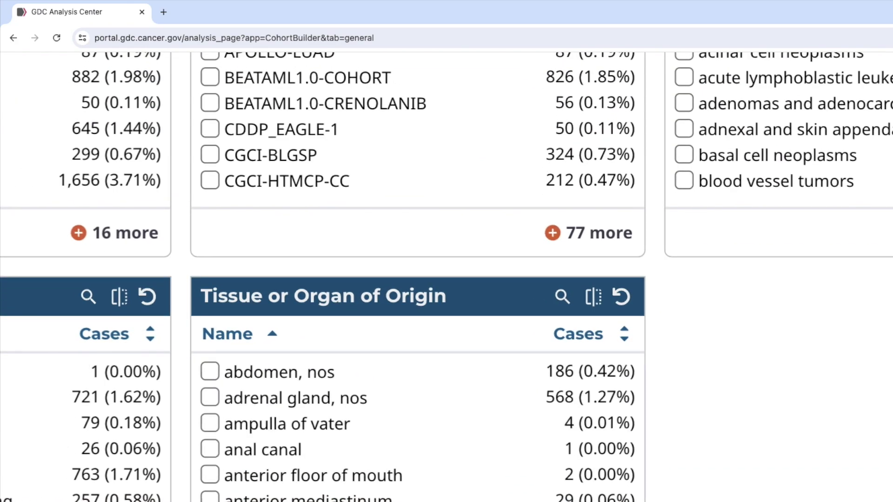
{"action": "scroll", "coordinate": [446, 279], "scroll_direction": "left", "scroll_amount": 5}
{"action": "scroll", "coordinate": [665, 427], "scroll_direction": "down", "scroll_amount": 5}
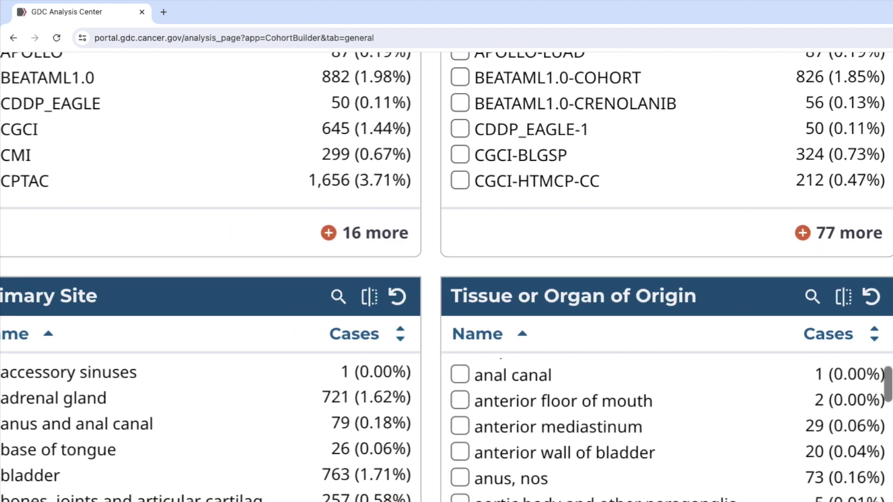
{"action": "scroll", "coordinate": [446, 279], "scroll_direction": "down", "scroll_amount": 10}
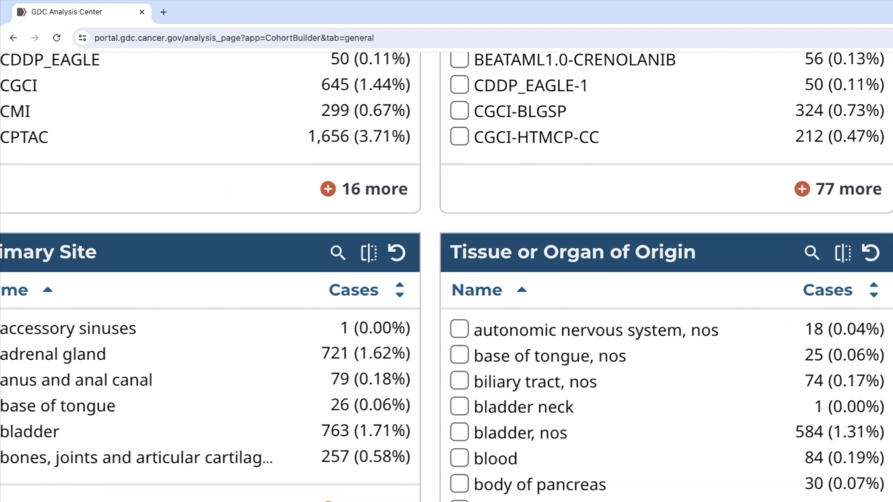
{"action": "scroll", "coordinate": [446, 279], "scroll_direction": "up", "scroll_amount": 6}
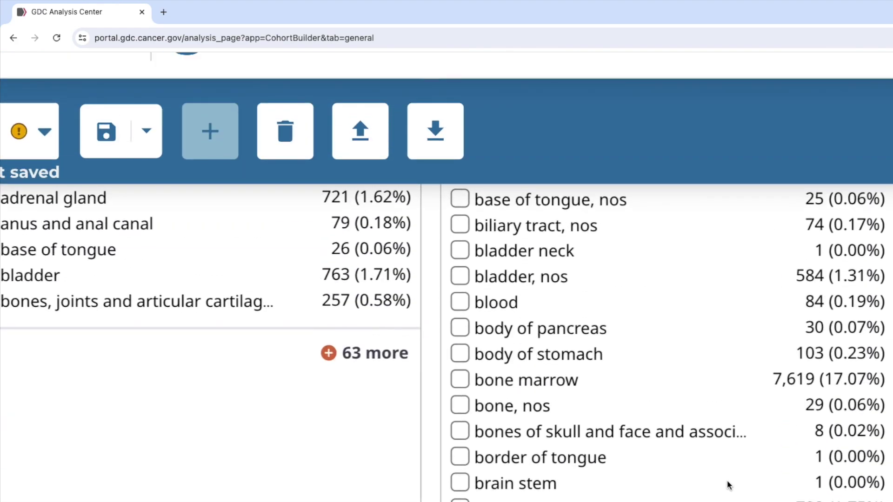
{"action": "scroll", "coordinate": [727, 479], "scroll_direction": "down", "scroll_amount": 15}
{"action": "scroll", "coordinate": [728, 479], "scroll_direction": "down", "scroll_amount": 10}
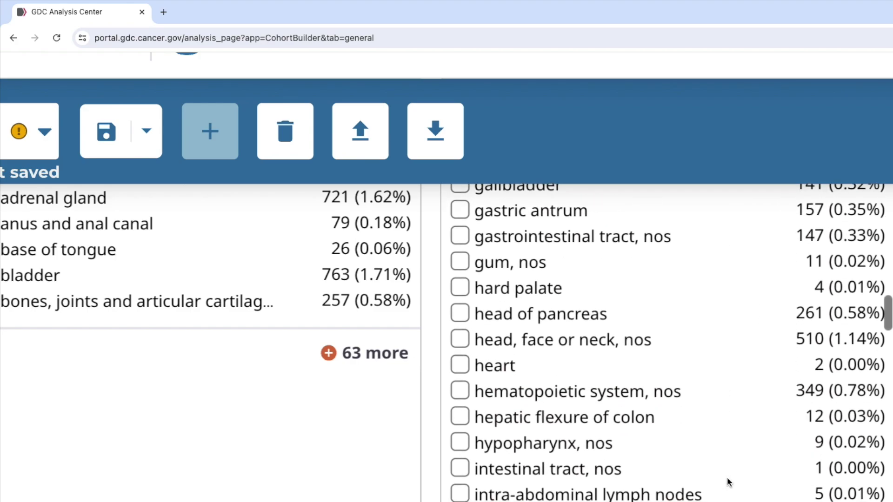
{"action": "scroll", "coordinate": [727, 482], "scroll_direction": "down", "scroll_amount": 5}
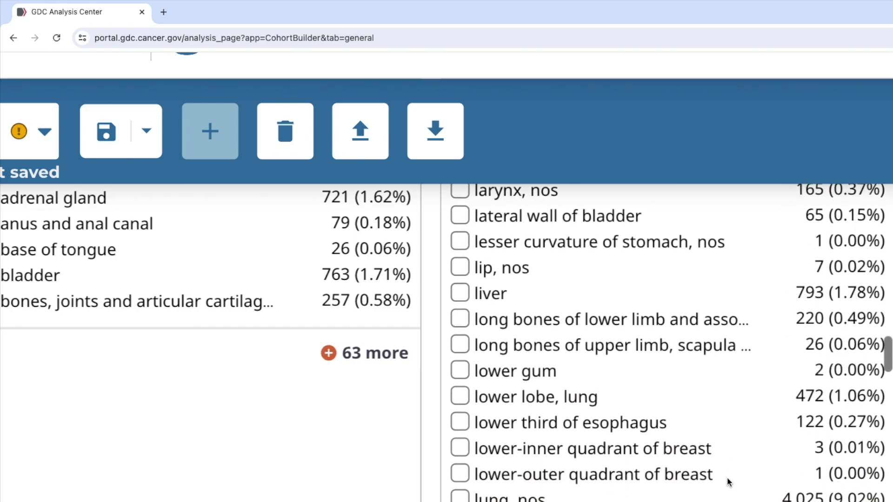
{"action": "scroll", "coordinate": [728, 473], "scroll_direction": "down", "scroll_amount": 20}
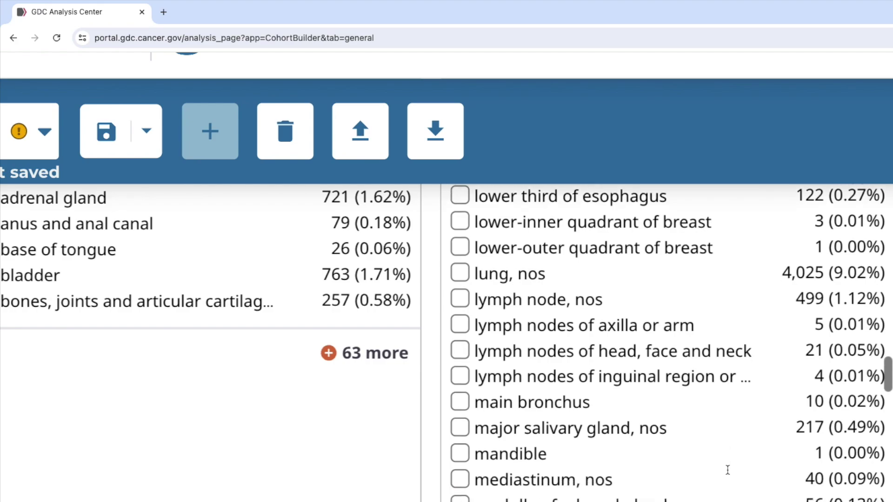
{"action": "scroll", "coordinate": [727, 469], "scroll_direction": "down", "scroll_amount": 5}
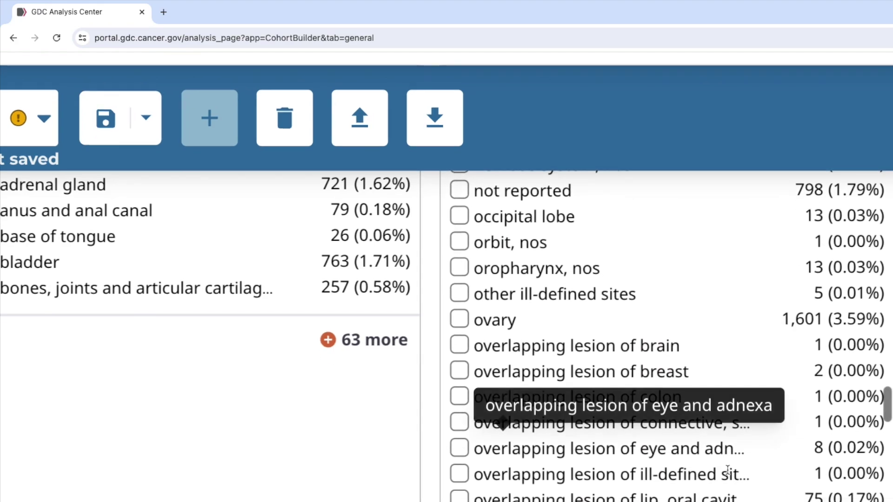
{"action": "scroll", "coordinate": [715, 251], "scroll_direction": "down", "scroll_amount": 12}
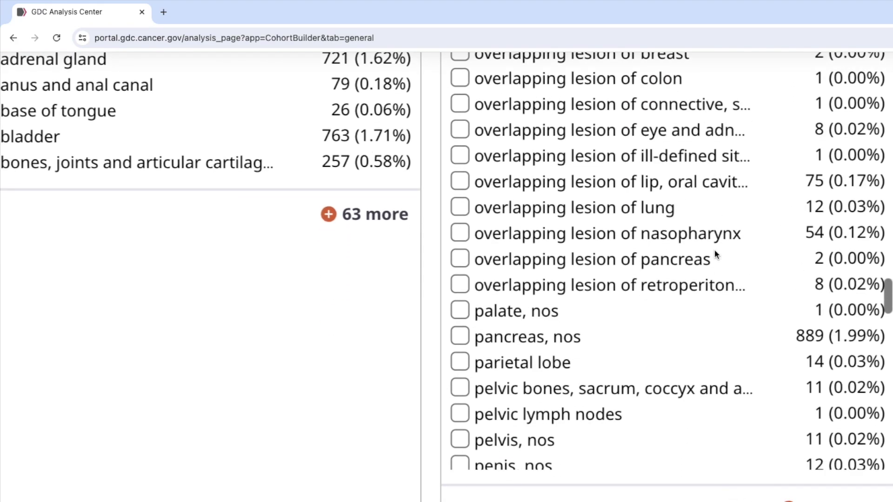
{"action": "scroll", "coordinate": [715, 253], "scroll_direction": "down", "scroll_amount": 9}
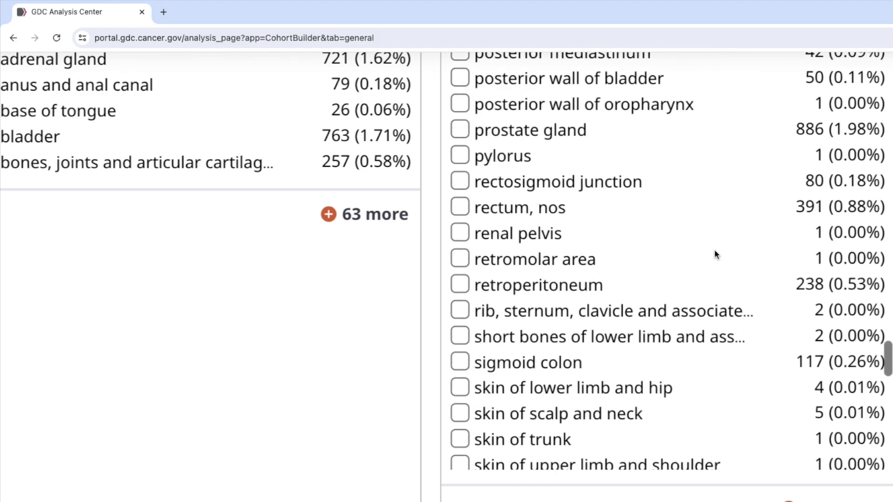
{"action": "scroll", "coordinate": [714, 254], "scroll_direction": "up", "scroll_amount": 1}
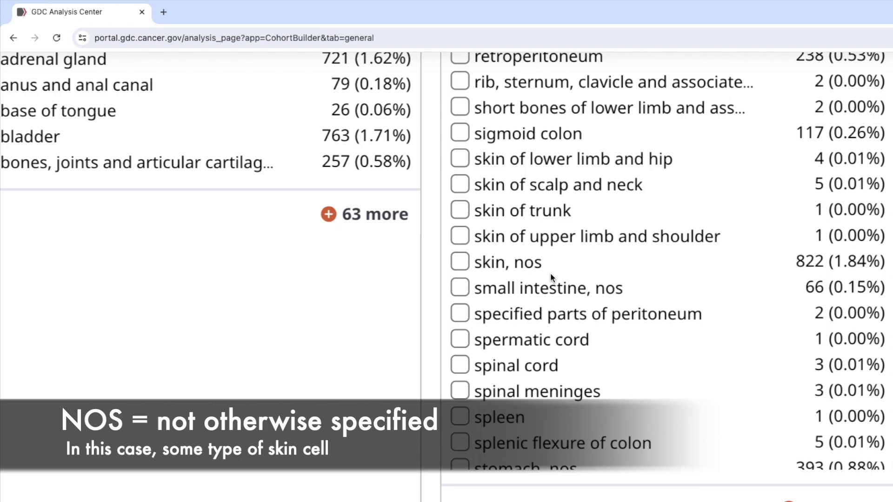
{"action": "left_click", "coordinate": [461, 266]}
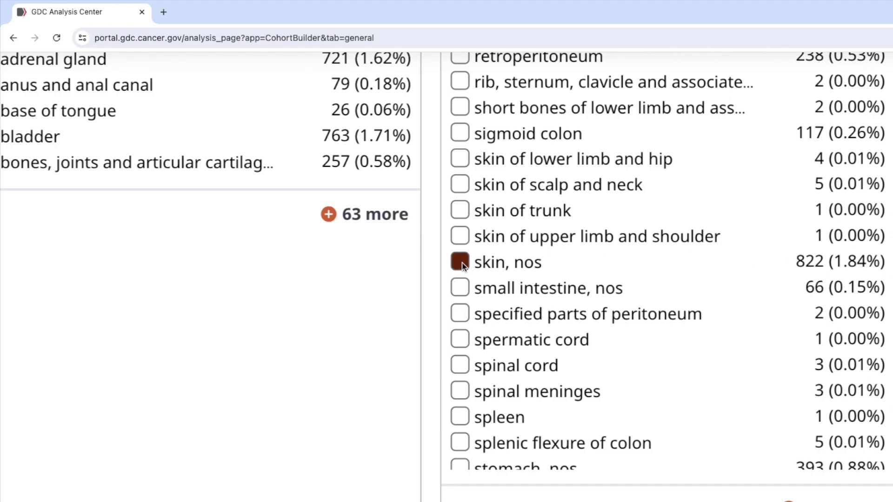
{"action": "left_click", "coordinate": [460, 262]}
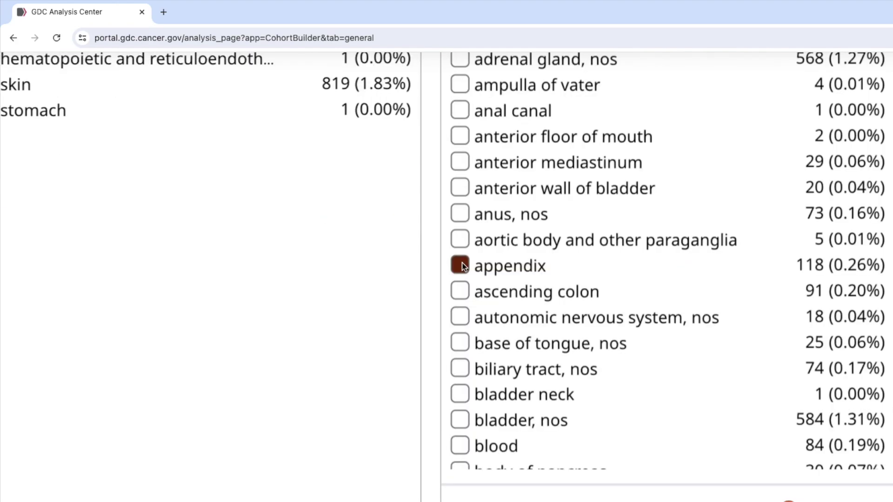
{"action": "scroll", "coordinate": [679, 284], "scroll_direction": "down", "scroll_amount": 2}
{"action": "scroll", "coordinate": [679, 284], "scroll_direction": "up", "scroll_amount": 2}
{"action": "scroll", "coordinate": [680, 285], "scroll_direction": "up", "scroll_amount": 10}
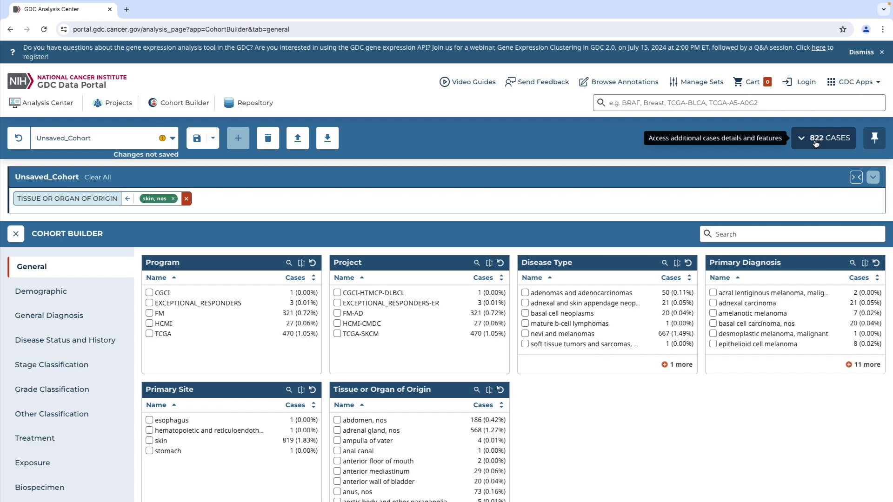
Open the Available Data filter category in the Cohort Builder and bring its filter cards into view.
{"action": "scroll", "coordinate": [437, 173], "scroll_direction": "left", "scroll_amount": 5}
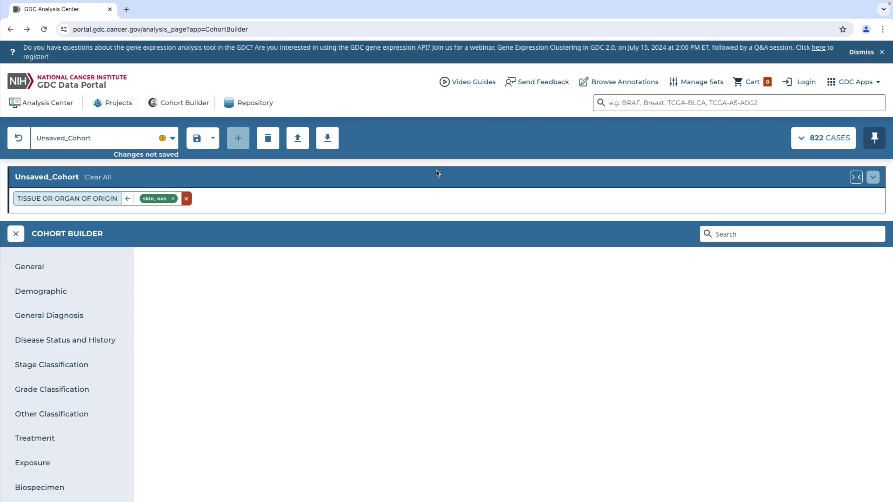
{"action": "scroll", "coordinate": [437, 173], "scroll_direction": "right", "scroll_amount": 3}
{"action": "scroll", "coordinate": [116, 365], "scroll_direction": "down", "scroll_amount": 4}
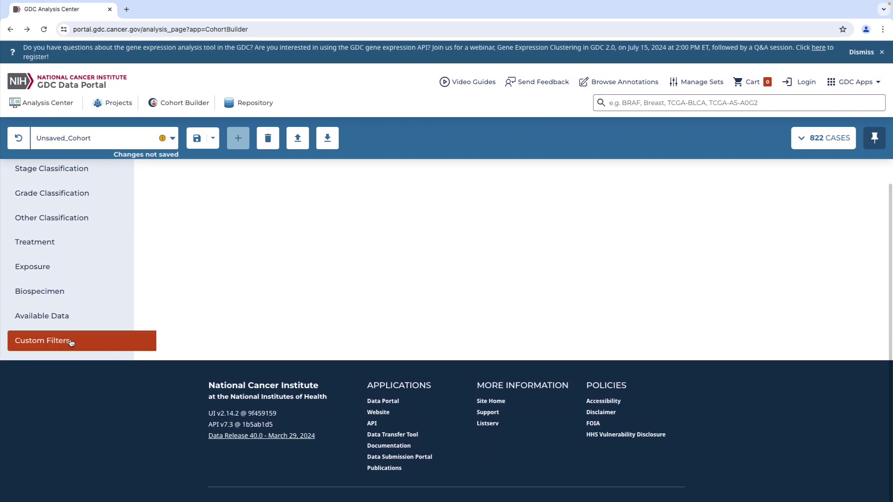
{"action": "scroll", "coordinate": [62, 311], "scroll_direction": "up", "scroll_amount": 4}
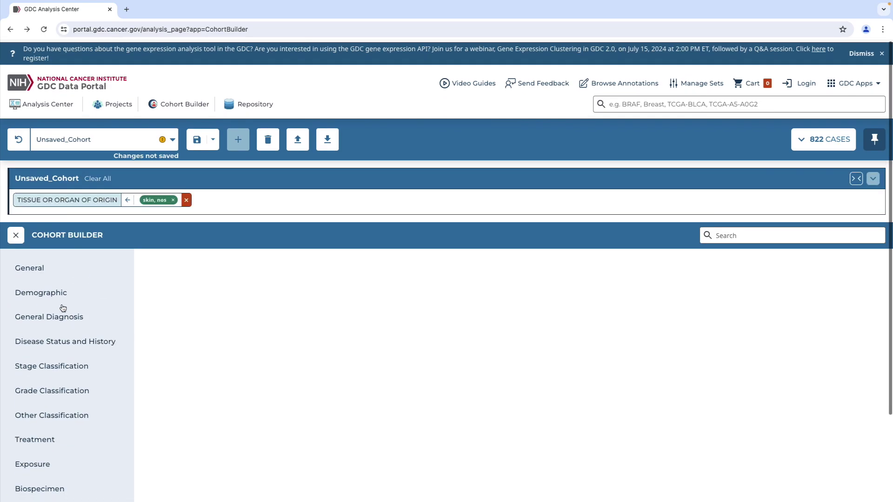
{"action": "scroll", "coordinate": [54, 325], "scroll_direction": "down", "scroll_amount": 3}
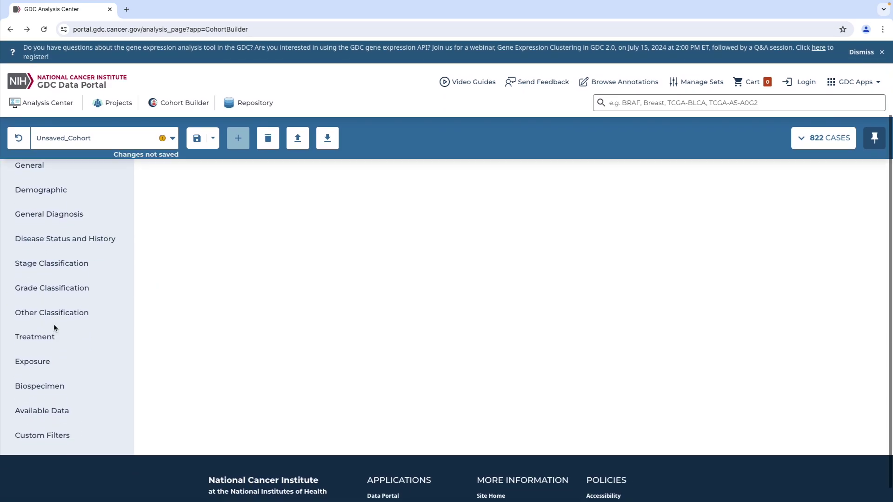
{"action": "scroll", "coordinate": [54, 328], "scroll_direction": "down", "scroll_amount": 1}
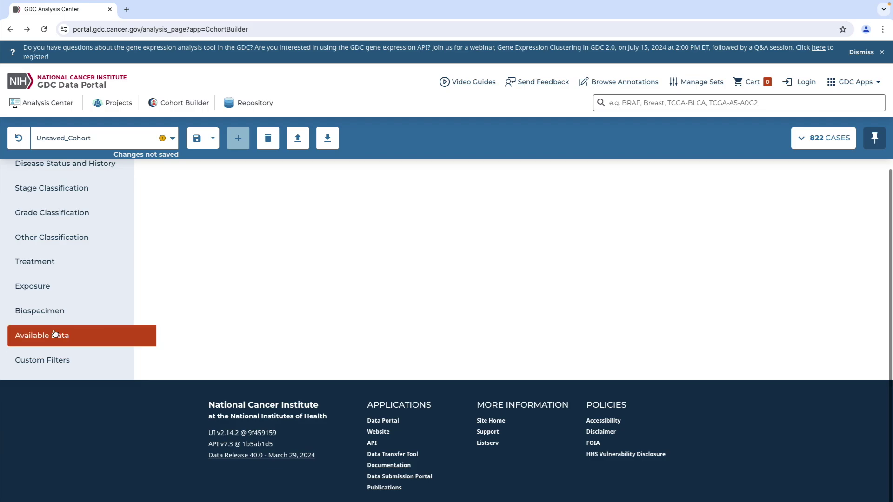
{"action": "left_click", "coordinate": [54, 340]}
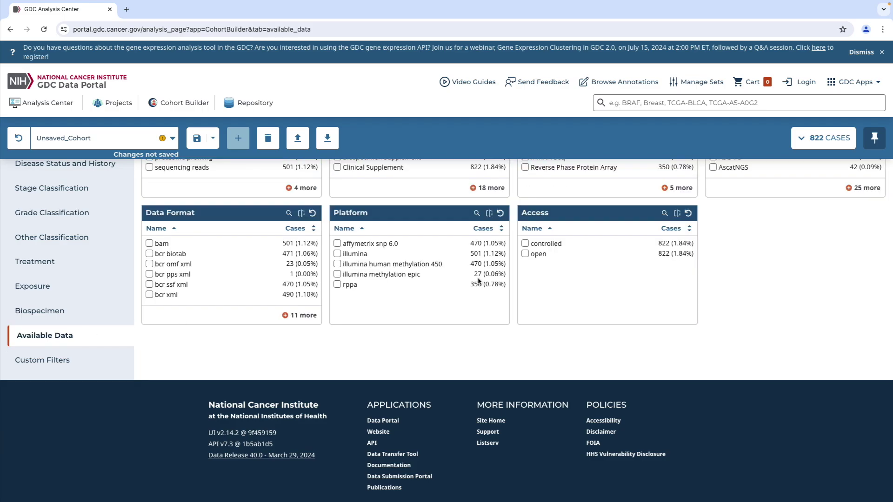
{"action": "scroll", "coordinate": [787, 293], "scroll_direction": "up", "scroll_amount": 3}
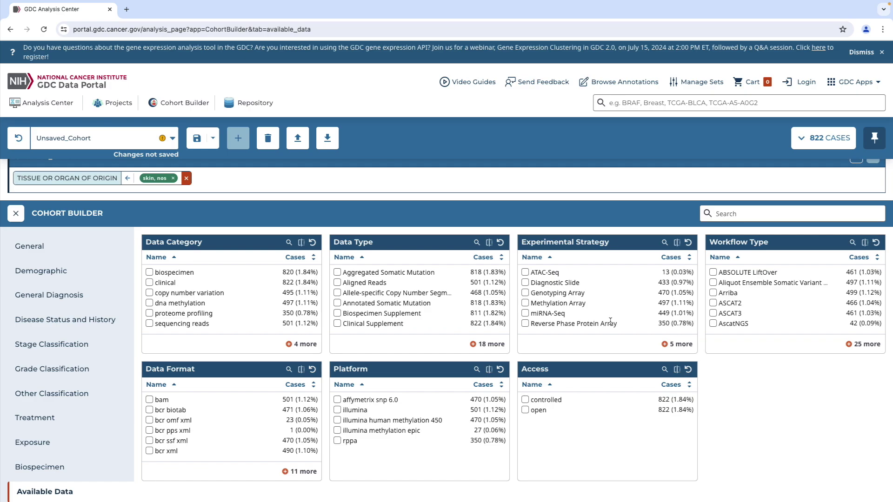
Expand the full Experimental Strategy list and filter the unsaved cohort by RNA-Seq.
{"action": "scroll", "coordinate": [610, 321], "scroll_direction": "down", "scroll_amount": 1}
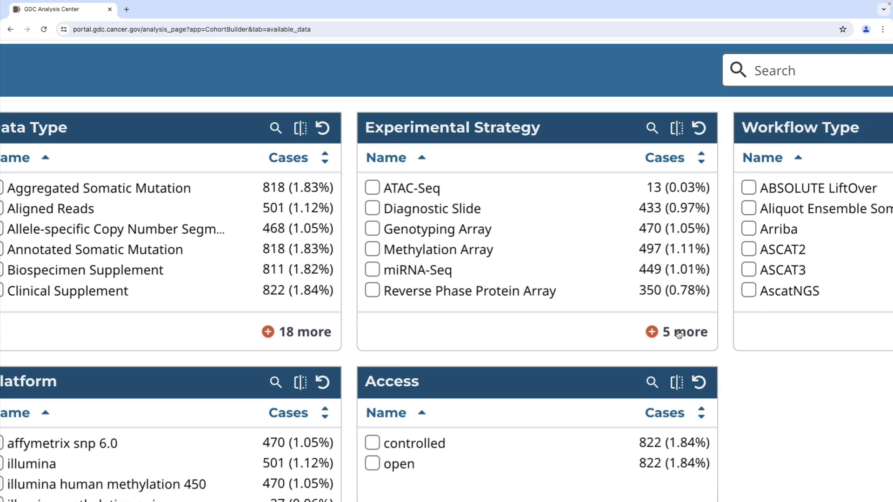
{"action": "left_click", "coordinate": [678, 331]}
{"action": "left_click", "coordinate": [375, 311]}
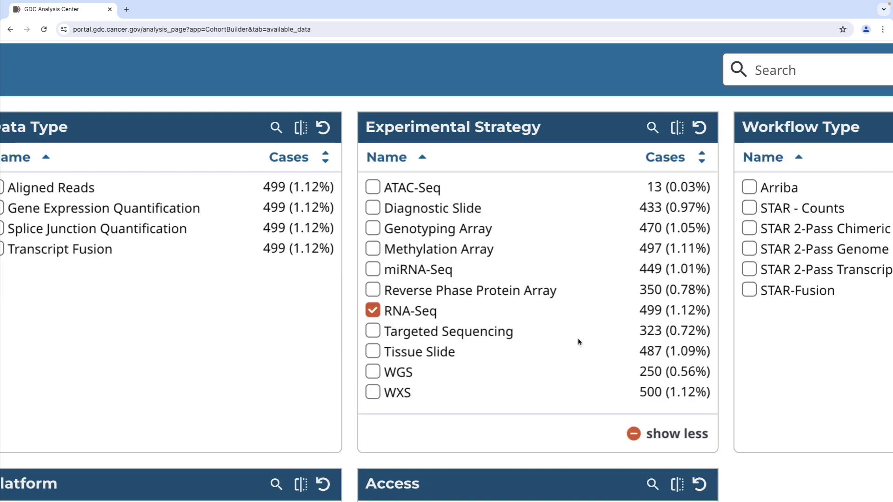
{"action": "scroll", "coordinate": [579, 342], "scroll_direction": "left", "scroll_amount": 5}
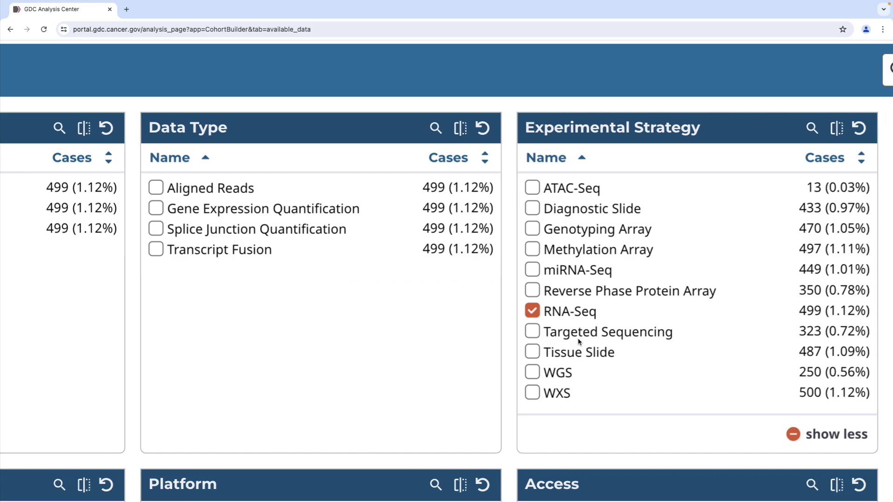
{"action": "scroll", "coordinate": [579, 342], "scroll_direction": "right", "scroll_amount": 3}
{"action": "key", "text": "ctrl+0"}
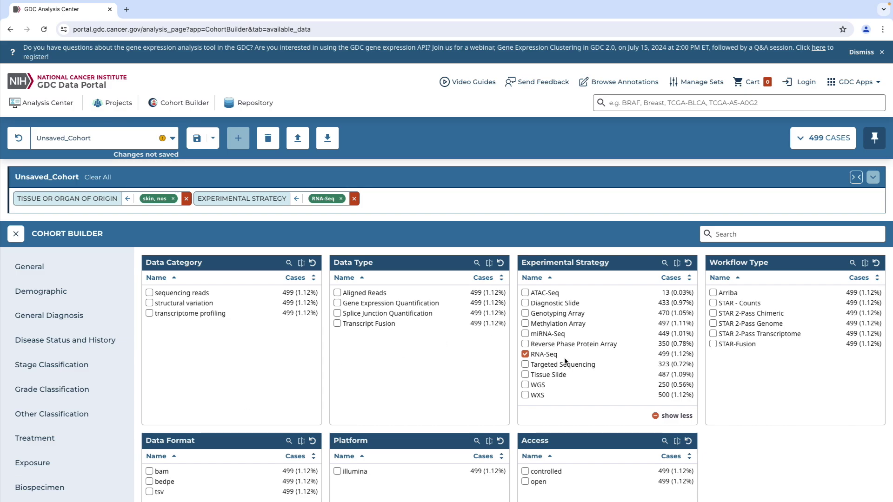
Close the Cohort Builder and launch the Mutation Frequency analysis tool for the filtered cohort.
{"action": "left_click", "coordinate": [19, 234]}
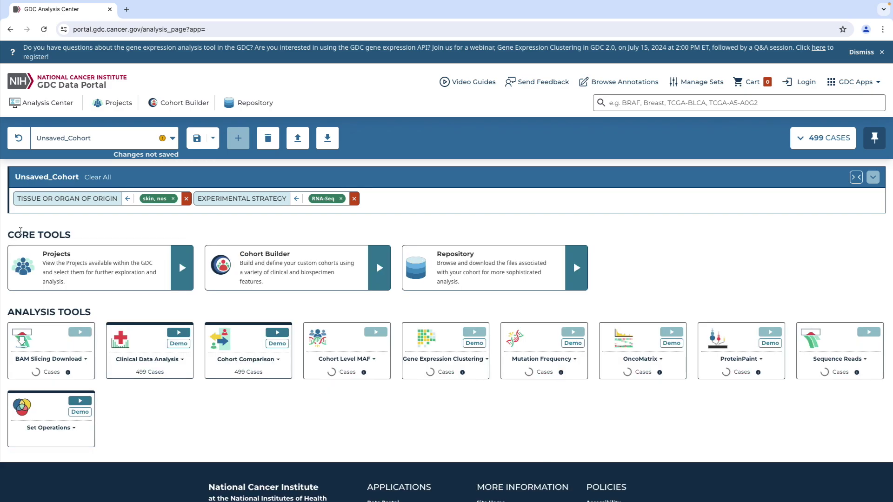
{"action": "scroll", "coordinate": [407, 302], "scroll_direction": "down", "scroll_amount": 1}
{"action": "scroll", "coordinate": [407, 302], "scroll_direction": "up", "scroll_amount": 1}
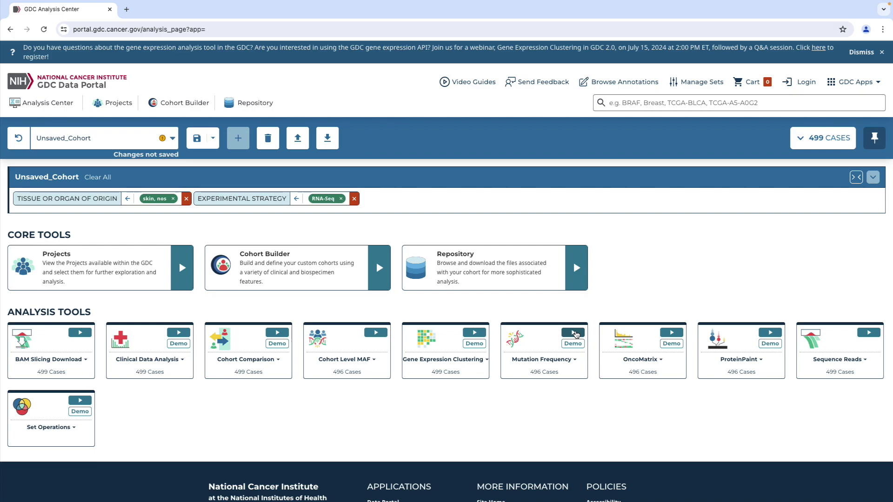
{"action": "left_click", "coordinate": [573, 333]}
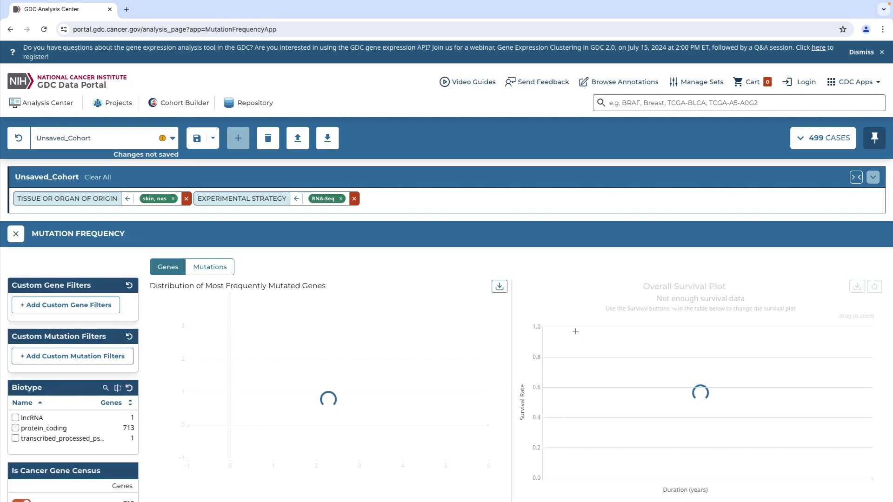
Examine the distribution of most frequently mutated genes and the overall survival plot for MUC16.
{"action": "scroll", "coordinate": [575, 334], "scroll_direction": "down", "scroll_amount": 3}
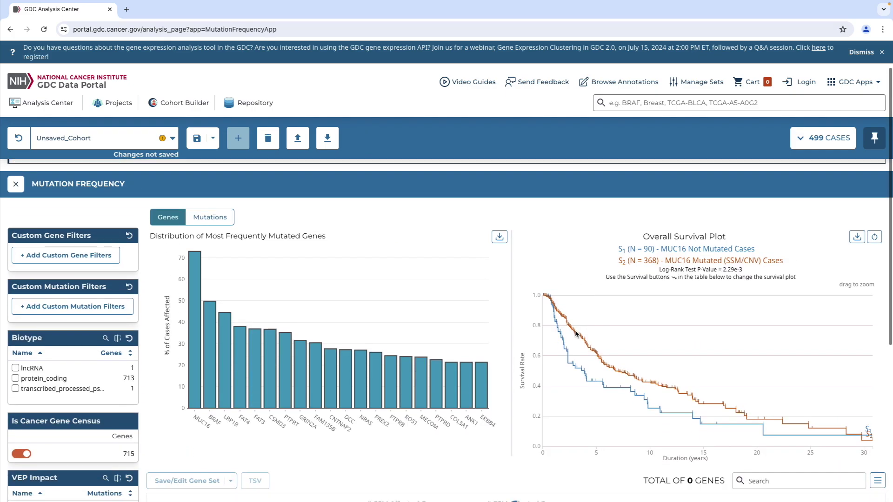
{"action": "scroll", "coordinate": [576, 332], "scroll_direction": "up", "scroll_amount": 1}
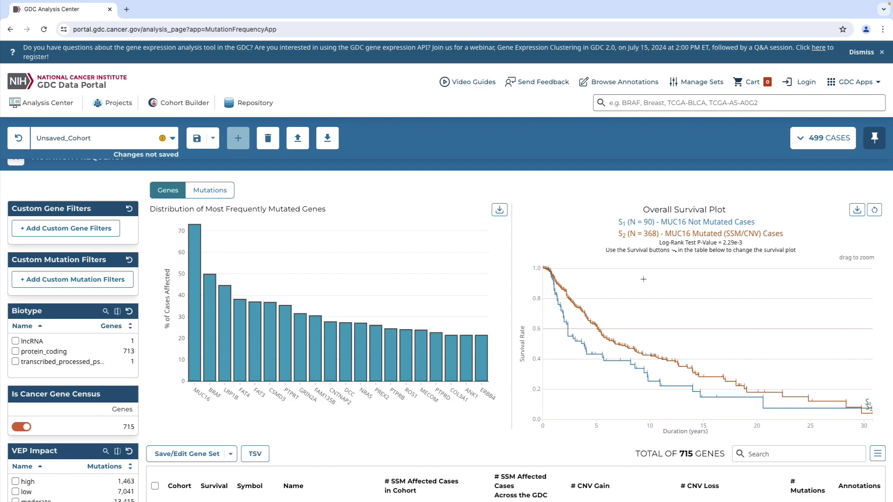
{"action": "scroll", "coordinate": [641, 284], "scroll_direction": "down", "scroll_amount": 1}
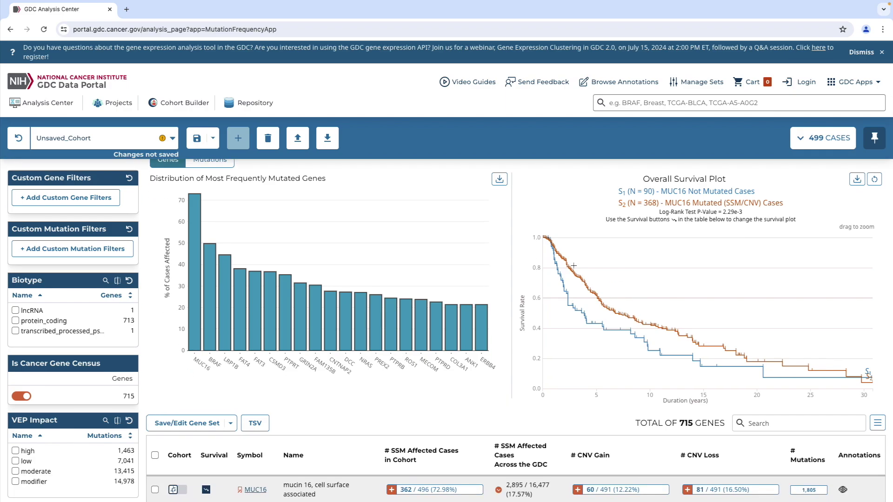
{"action": "mouse_move", "coordinate": [663, 328]}
{"action": "scroll", "coordinate": [696, 253], "scroll_direction": "up", "scroll_amount": 1}
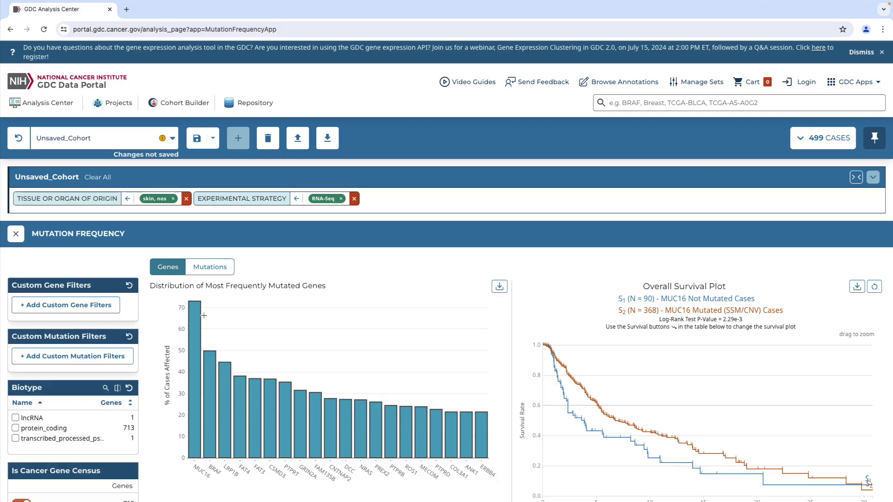
{"action": "mouse_move", "coordinate": [197, 314]}
Examine the gene table's columns for affected cases in the cohort and across the GDC, CNV gain, CNV loss and mutations.
{"action": "scroll", "coordinate": [175, 348], "scroll_direction": "down", "scroll_amount": 5}
{"action": "scroll", "coordinate": [176, 348], "scroll_direction": "down", "scroll_amount": 2}
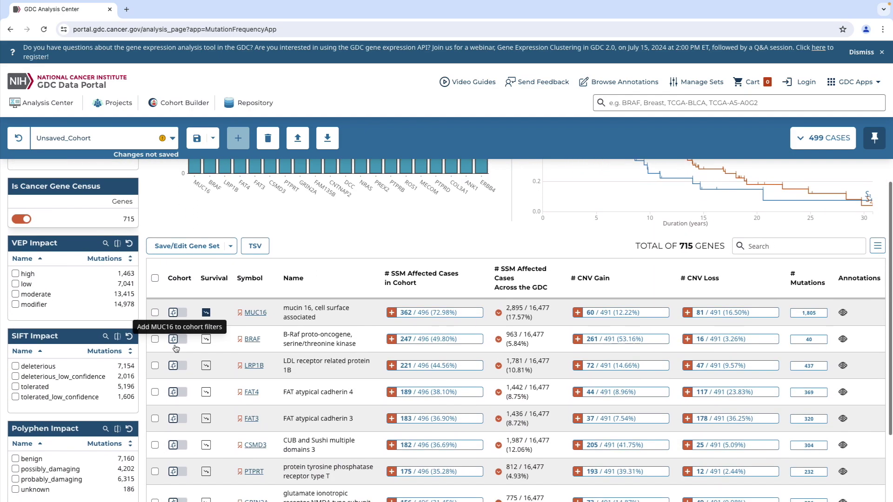
{"action": "scroll", "coordinate": [315, 302], "scroll_direction": "down", "scroll_amount": 1}
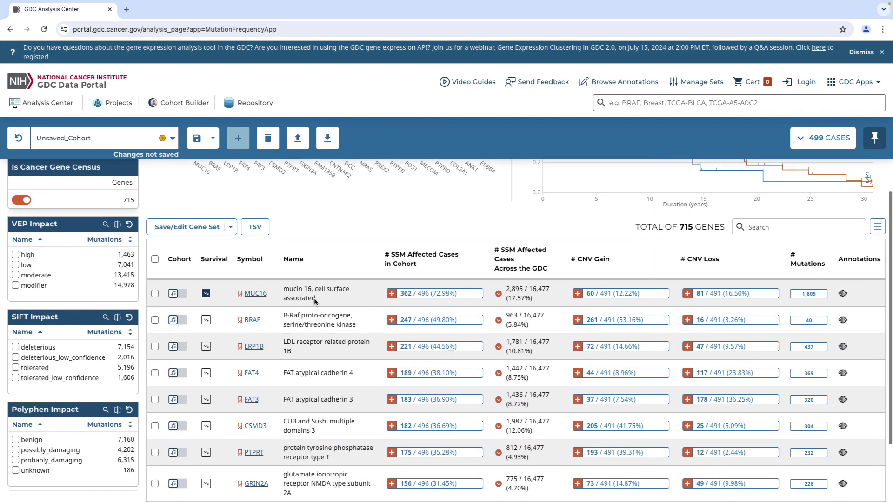
{"action": "scroll", "coordinate": [250, 295], "scroll_direction": "down", "scroll_amount": 1}
{"action": "scroll", "coordinate": [250, 296], "scroll_direction": "up", "scroll_amount": 2}
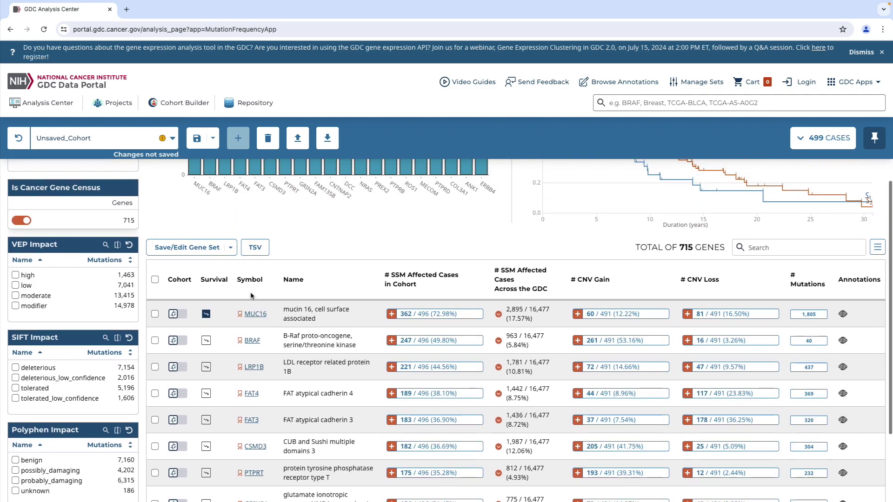
{"action": "scroll", "coordinate": [251, 296], "scroll_direction": "down", "scroll_amount": 1}
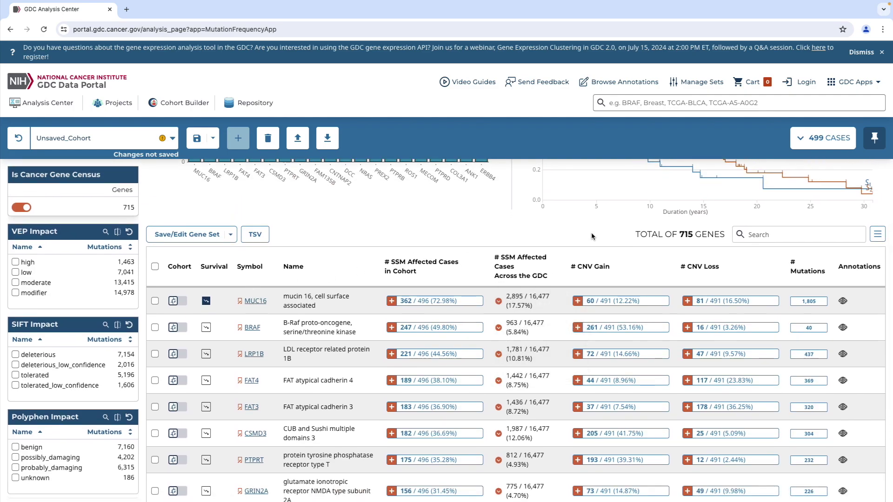
{"action": "scroll", "coordinate": [637, 226], "scroll_direction": "down", "scroll_amount": 1}
{"action": "scroll", "coordinate": [636, 226], "scroll_direction": "up", "scroll_amount": 3}
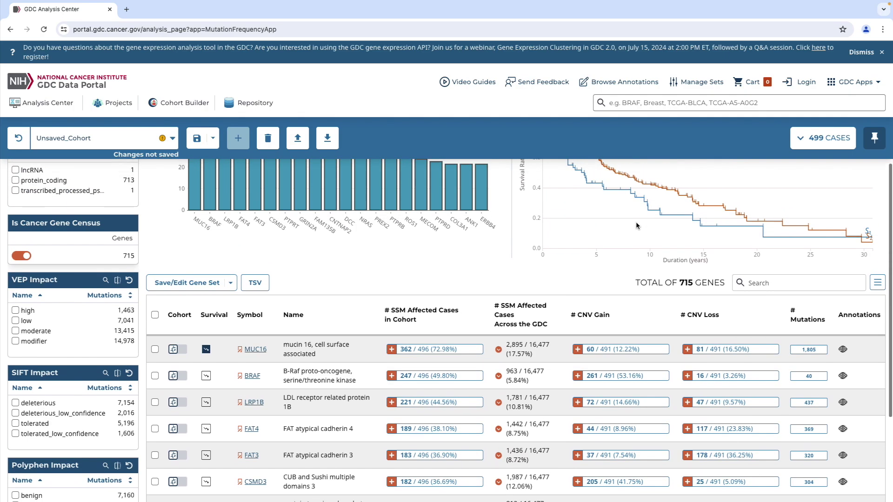
{"action": "scroll", "coordinate": [637, 225], "scroll_direction": "down", "scroll_amount": 1}
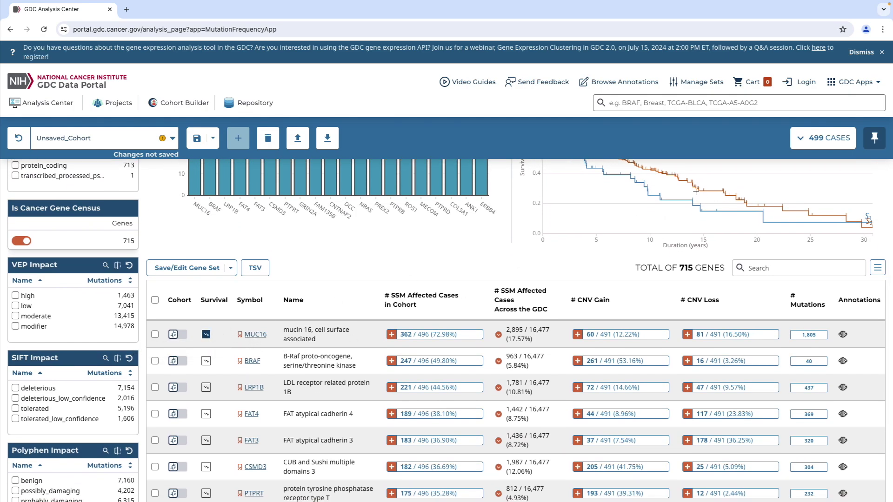
{"action": "scroll", "coordinate": [641, 211], "scroll_direction": "up", "scroll_amount": 1}
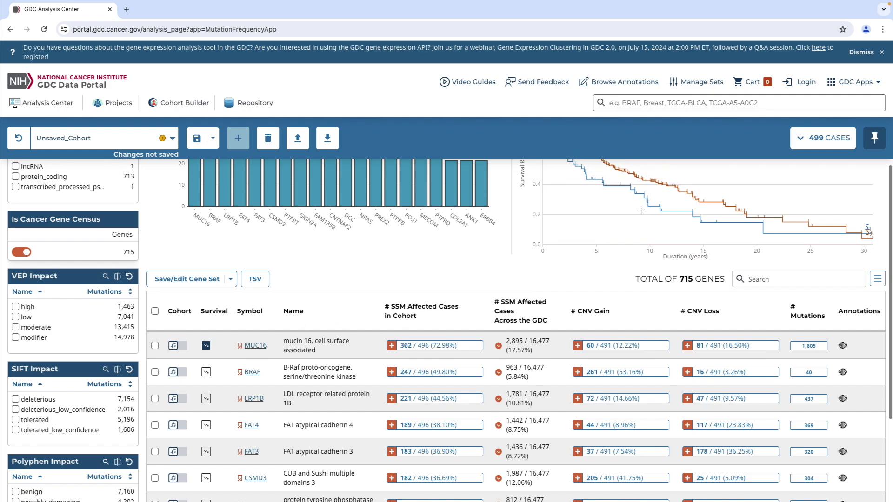
{"action": "scroll", "coordinate": [641, 211], "scroll_direction": "up", "scroll_amount": 3}
{"action": "scroll", "coordinate": [656, 174], "scroll_direction": "down", "scroll_amount": 2}
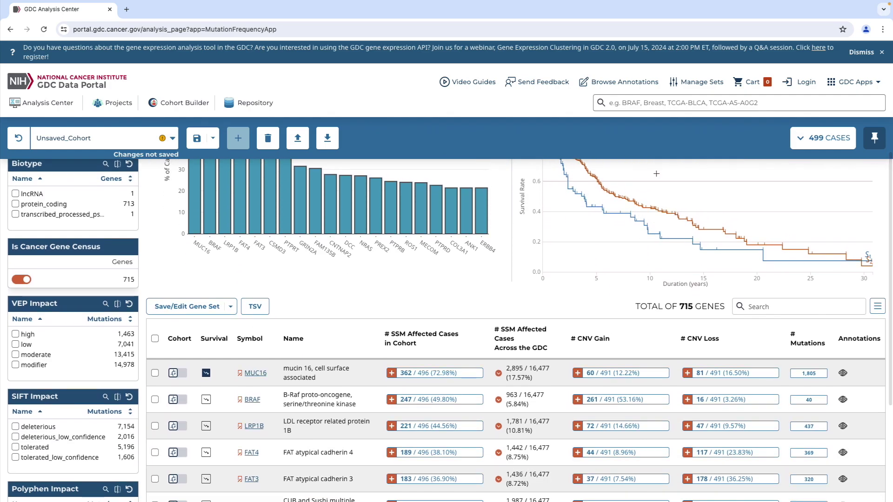
{"action": "scroll", "coordinate": [704, 218], "scroll_direction": "down", "scroll_amount": 2}
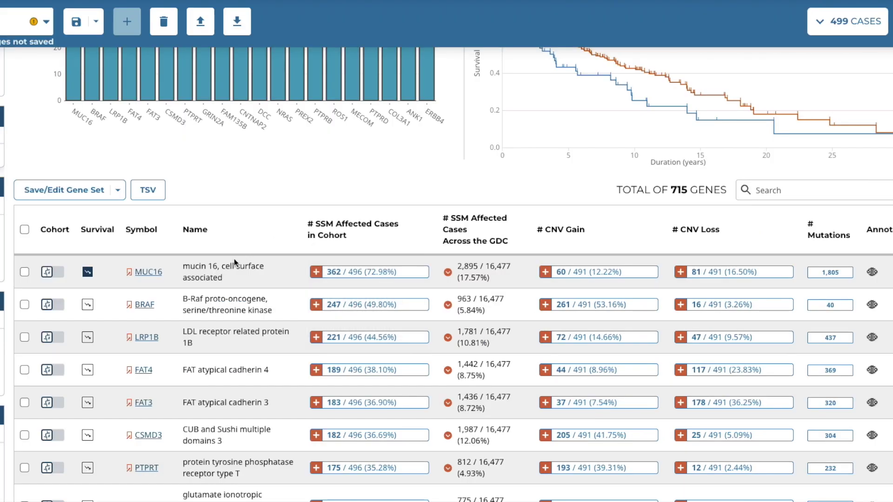
{"action": "scroll", "coordinate": [225, 269], "scroll_direction": "down", "scroll_amount": 1}
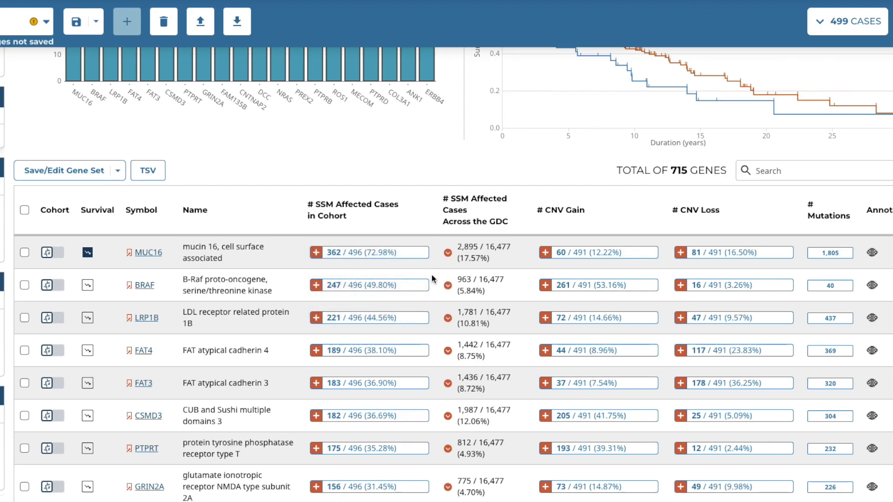
{"action": "scroll", "coordinate": [431, 278], "scroll_direction": "down", "scroll_amount": 1}
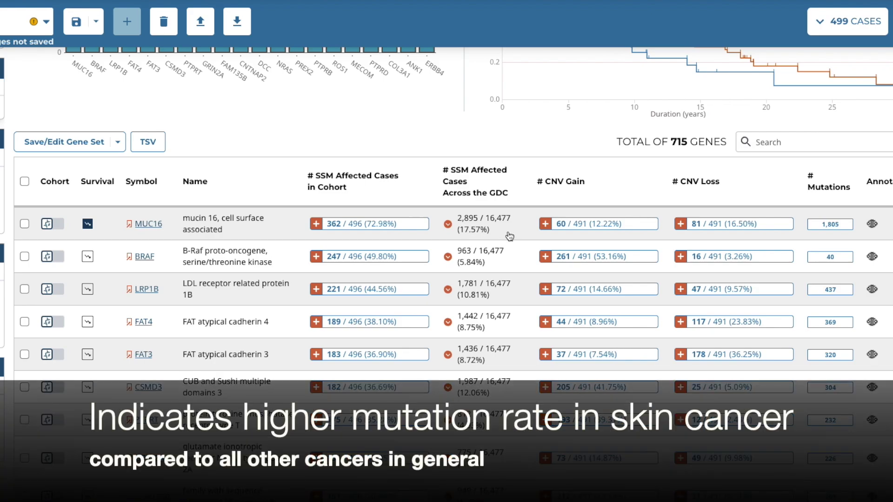
{"action": "scroll", "coordinate": [509, 236], "scroll_direction": "down", "scroll_amount": 1}
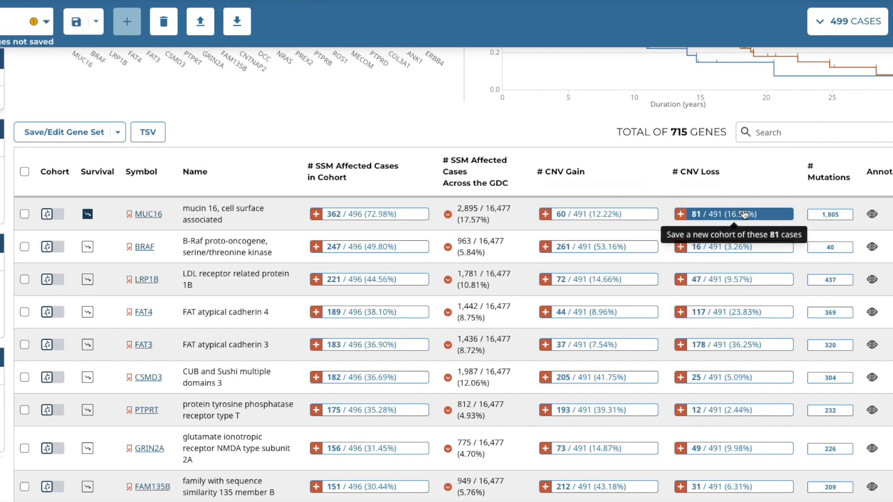
{"action": "scroll", "coordinate": [744, 214], "scroll_direction": "down", "scroll_amount": 1}
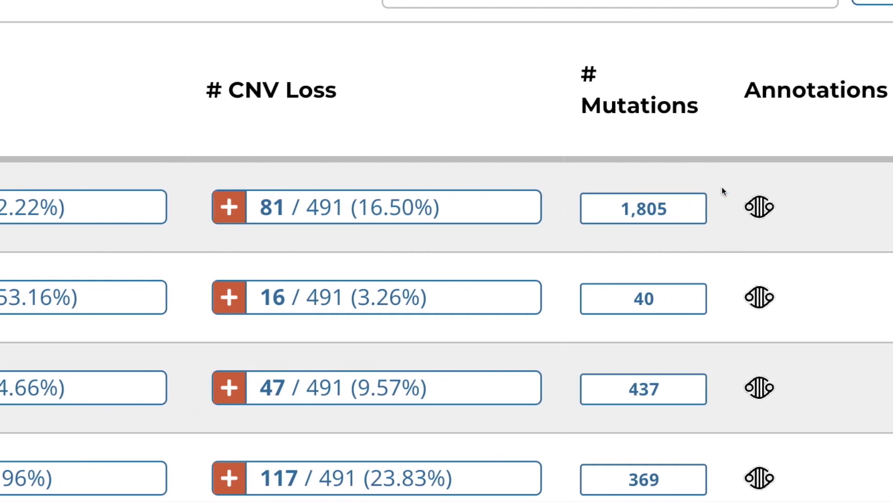
Open the list of MUC16 somatic mutations from its mutation count and review the DNA changes, protein changes and consequences.
{"action": "left_click", "coordinate": [668, 209]}
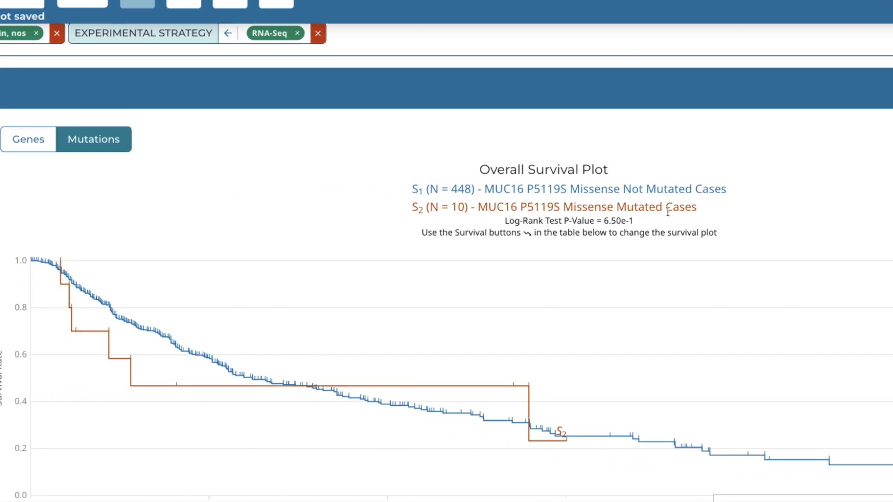
{"action": "scroll", "coordinate": [668, 212], "scroll_direction": "down", "scroll_amount": 3}
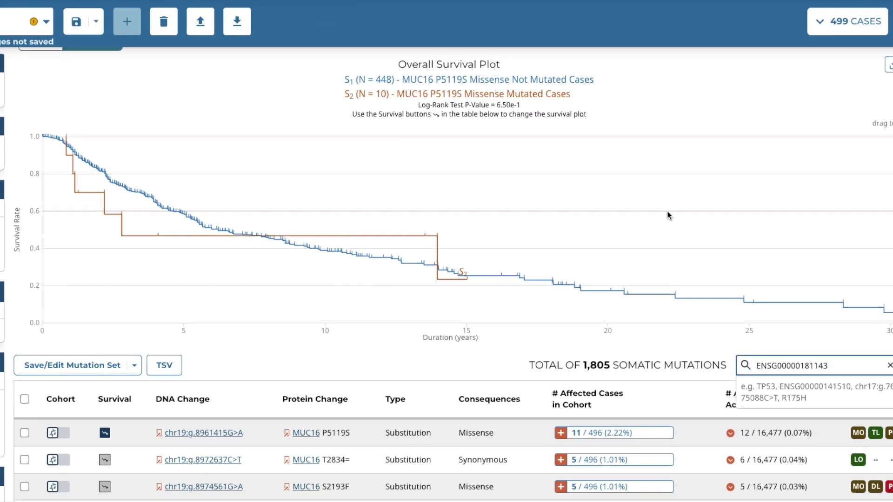
{"action": "scroll", "coordinate": [667, 212], "scroll_direction": "down", "scroll_amount": 6}
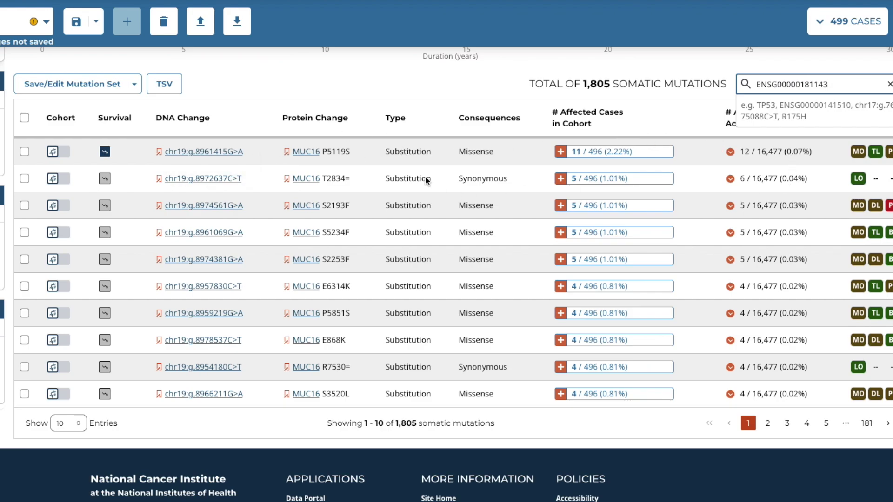
{"action": "scroll", "coordinate": [696, 169], "scroll_direction": "up", "scroll_amount": 4}
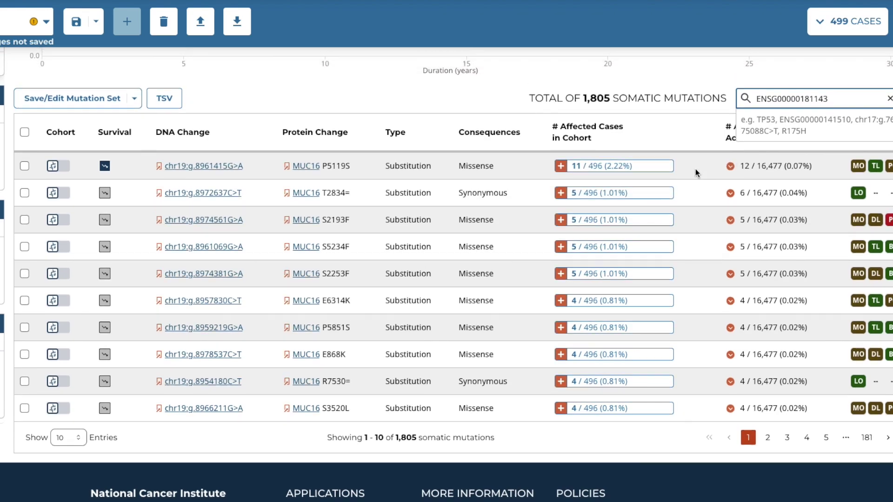
Examine the MUC16 somatic mutations' affected cases and predicted impacts alongside the overall survival plot for MUC16 P5119S.
{"action": "scroll", "coordinate": [690, 173], "scroll_direction": "down", "scroll_amount": 3}
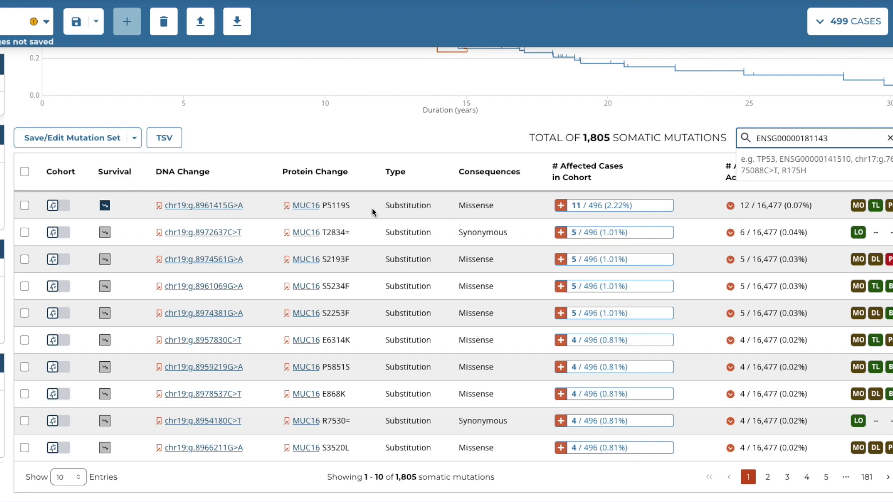
{"action": "scroll", "coordinate": [372, 213], "scroll_direction": "down", "scroll_amount": 1}
{"action": "scroll", "coordinate": [372, 209], "scroll_direction": "up", "scroll_amount": 3}
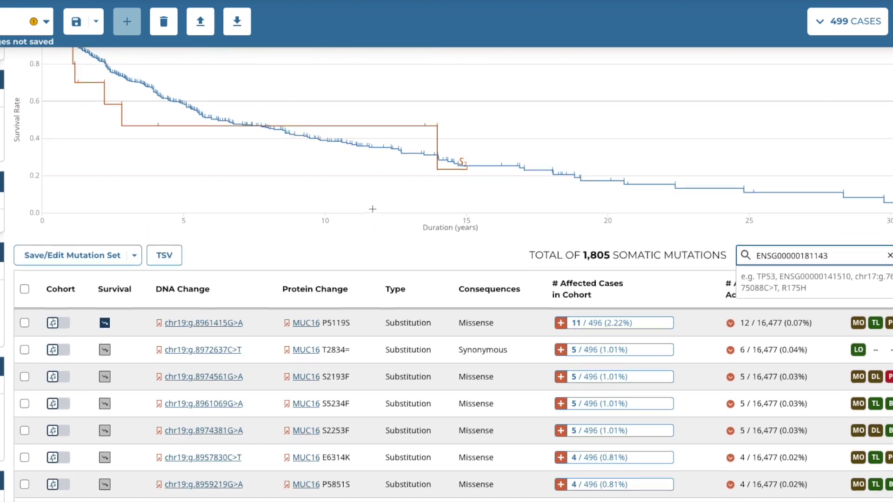
{"action": "scroll", "coordinate": [372, 209], "scroll_direction": "down", "scroll_amount": 2}
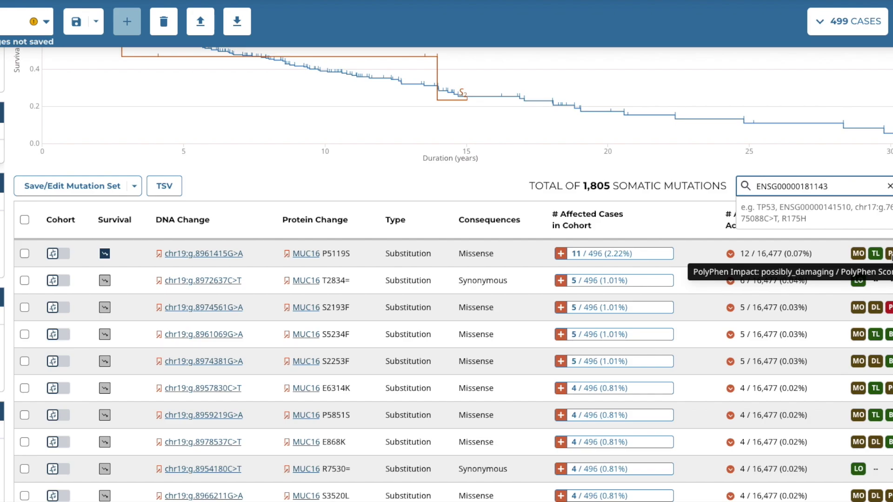
{"action": "scroll", "coordinate": [580, 212], "scroll_direction": "up", "scroll_amount": 5}
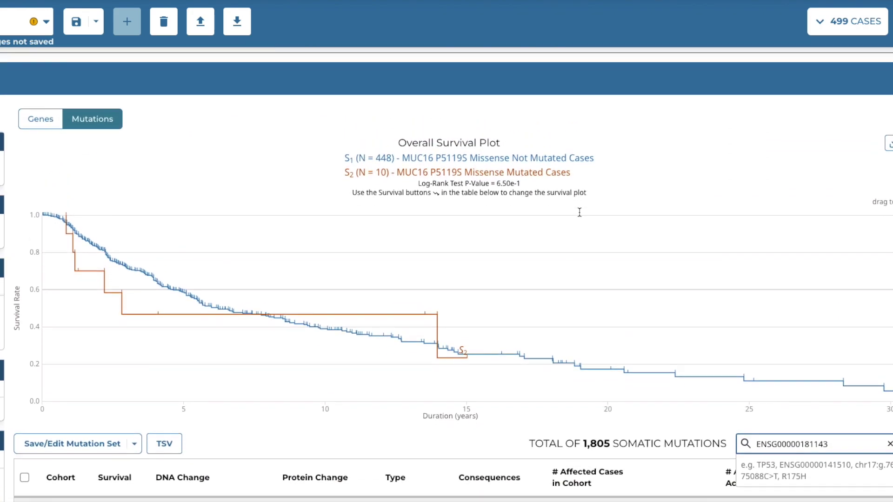
{"action": "scroll", "coordinate": [579, 212], "scroll_direction": "up", "scroll_amount": 2}
{"action": "scroll", "coordinate": [579, 213], "scroll_direction": "up", "scroll_amount": 2}
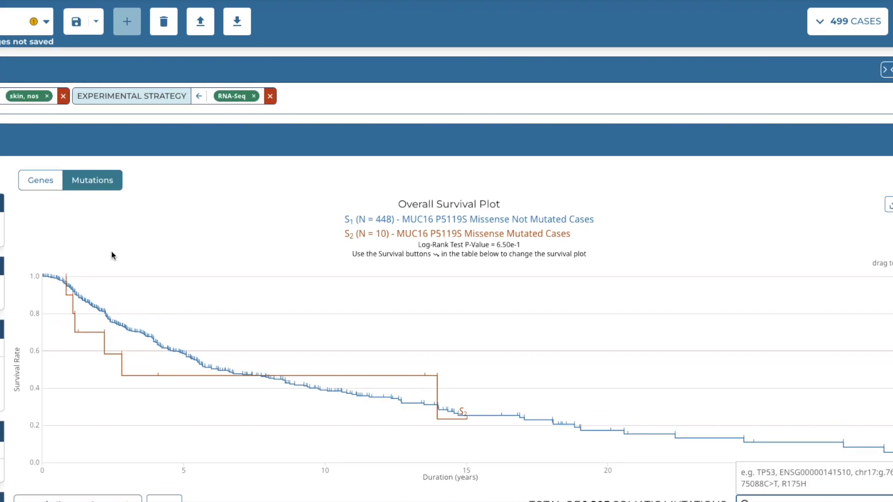
{"action": "scroll", "coordinate": [309, 269], "scroll_direction": "down", "scroll_amount": 8}
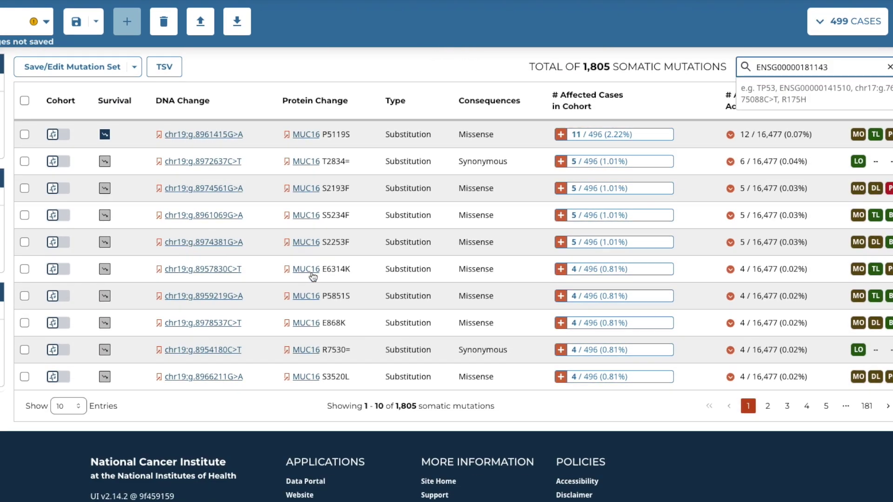
{"action": "scroll", "coordinate": [312, 277], "scroll_direction": "up", "scroll_amount": 8}
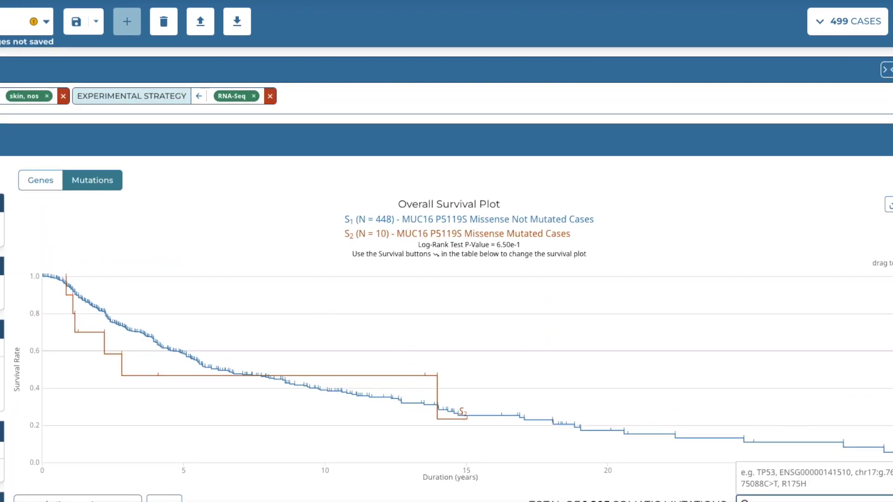
Leave Mutation Frequency and launch the Gene Expression Clustering analysis tool for the skin RNA-Seq cohort.
{"action": "key", "text": "alt+Left"}
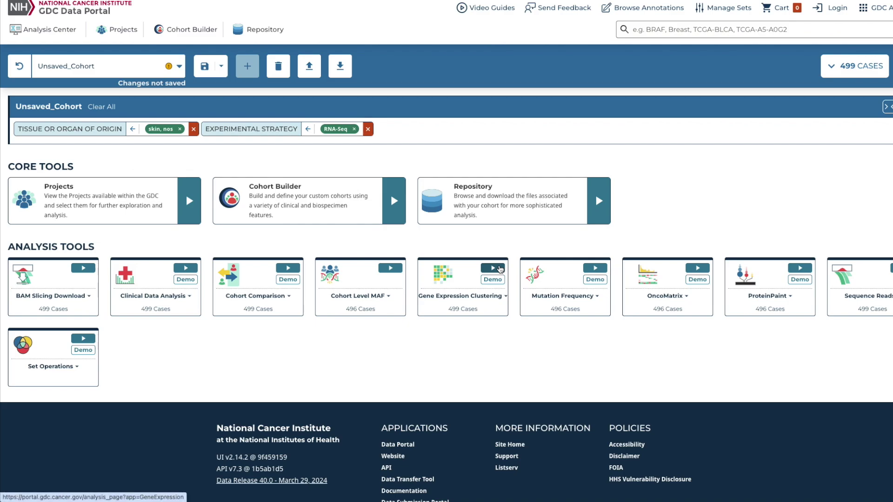
{"action": "left_click", "coordinate": [500, 269]}
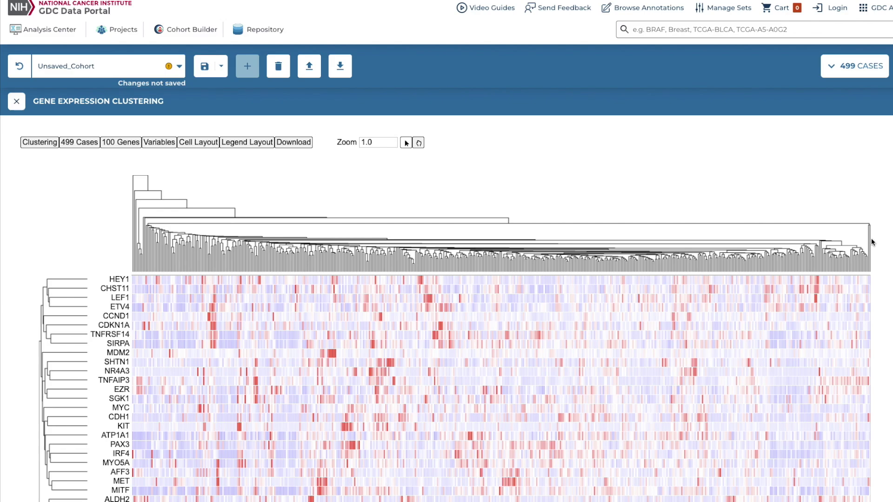
{"action": "scroll", "coordinate": [794, 242], "scroll_direction": "down", "scroll_amount": 2}
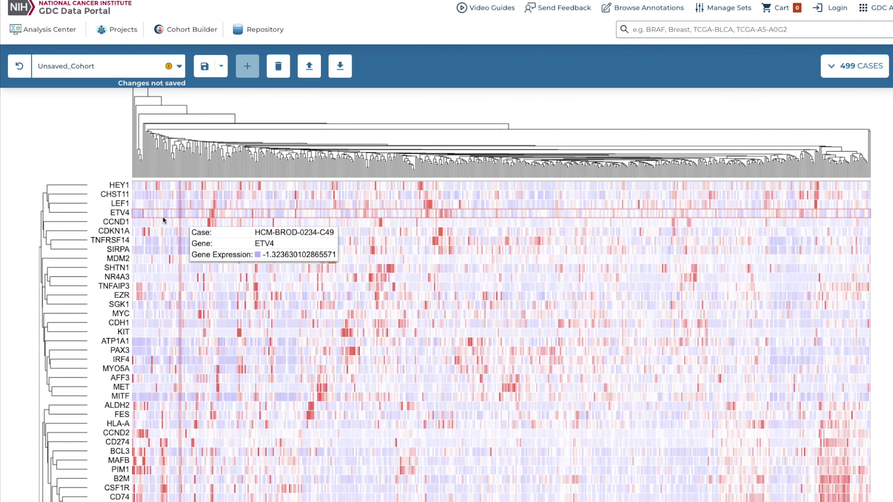
Examine the gene expression heatmap, comparing red and blue expression levels across cases and the clustered genes from HEY1 to CDKN2A.
{"action": "scroll", "coordinate": [125, 272], "scroll_direction": "down", "scroll_amount": 1}
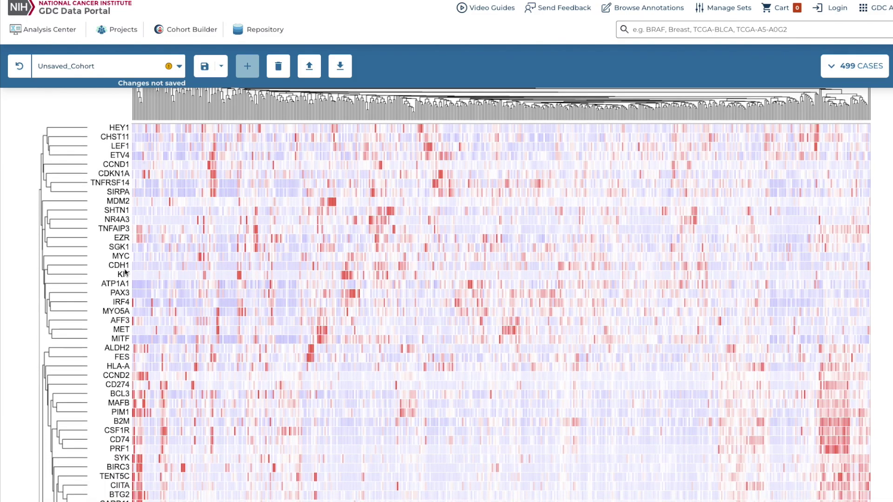
{"action": "scroll", "coordinate": [107, 204], "scroll_direction": "down", "scroll_amount": 1}
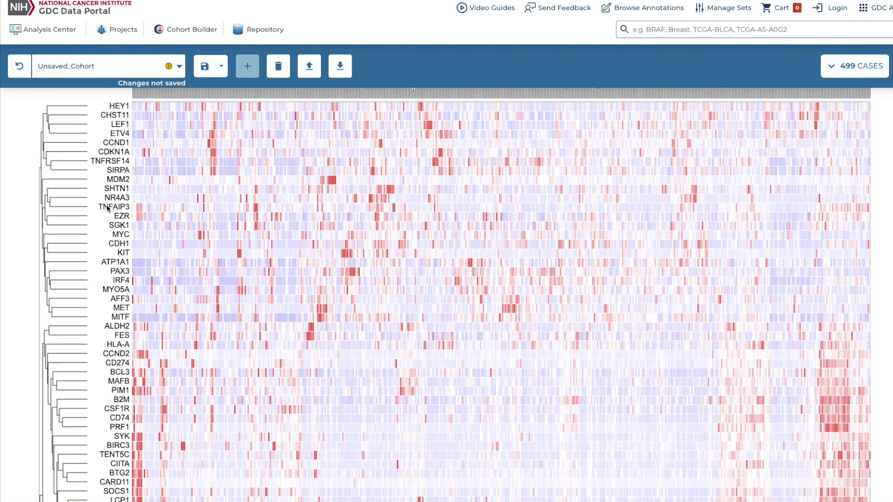
{"action": "scroll", "coordinate": [107, 208], "scroll_direction": "up", "scroll_amount": 2}
{"action": "scroll", "coordinate": [106, 208], "scroll_direction": "down", "scroll_amount": 2}
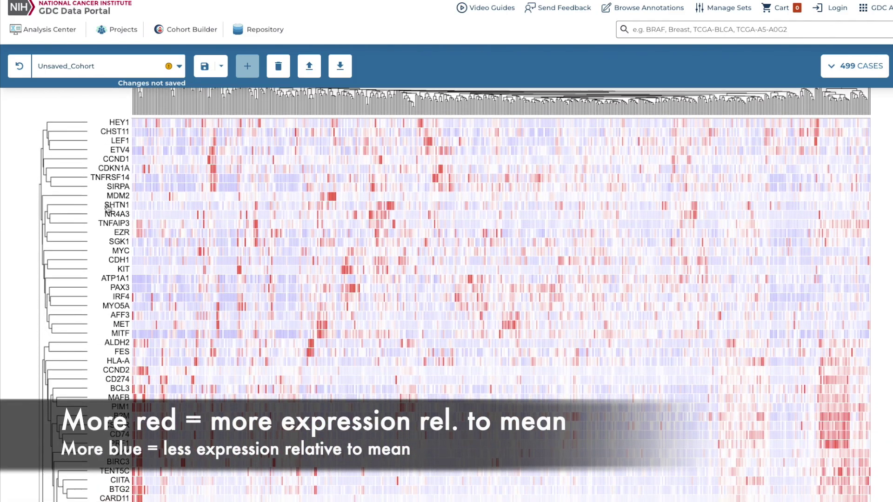
{"action": "scroll", "coordinate": [107, 209], "scroll_direction": "down", "scroll_amount": 1}
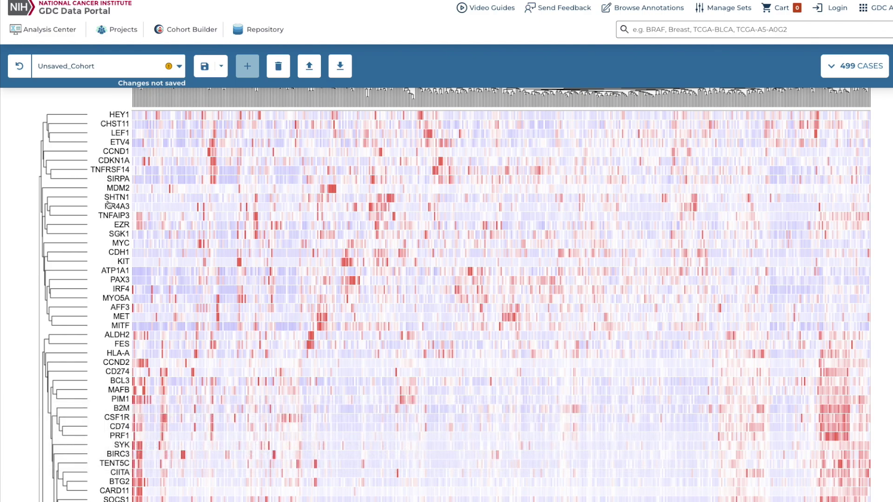
{"action": "scroll", "coordinate": [107, 204], "scroll_direction": "down", "scroll_amount": 3}
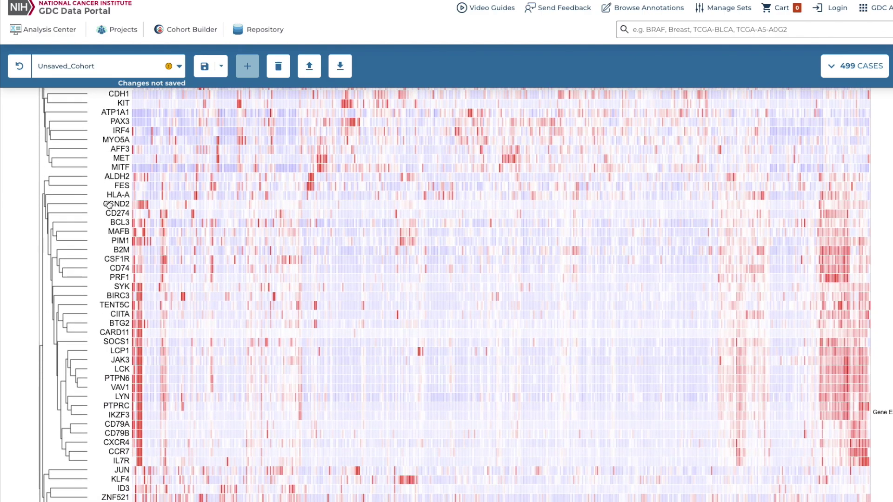
{"action": "scroll", "coordinate": [107, 205], "scroll_direction": "down", "scroll_amount": 1}
{"action": "mouse_move", "coordinate": [158, 200]}
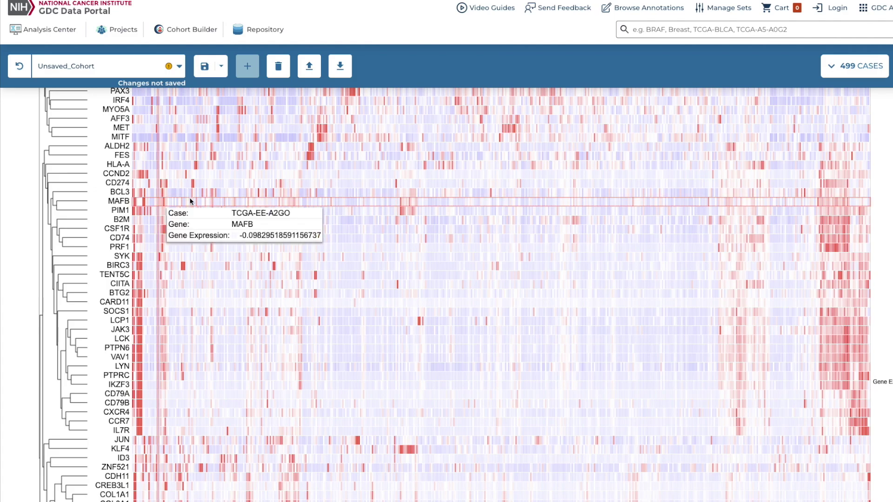
{"action": "scroll", "coordinate": [241, 259], "scroll_direction": "up", "scroll_amount": 2}
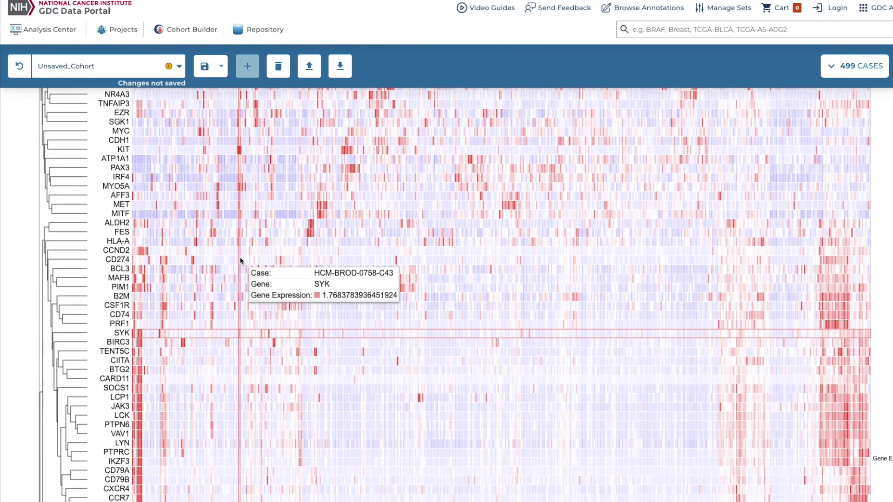
{"action": "scroll", "coordinate": [241, 261], "scroll_direction": "down", "scroll_amount": 2}
{"action": "scroll", "coordinate": [240, 261], "scroll_direction": "down", "scroll_amount": 2}
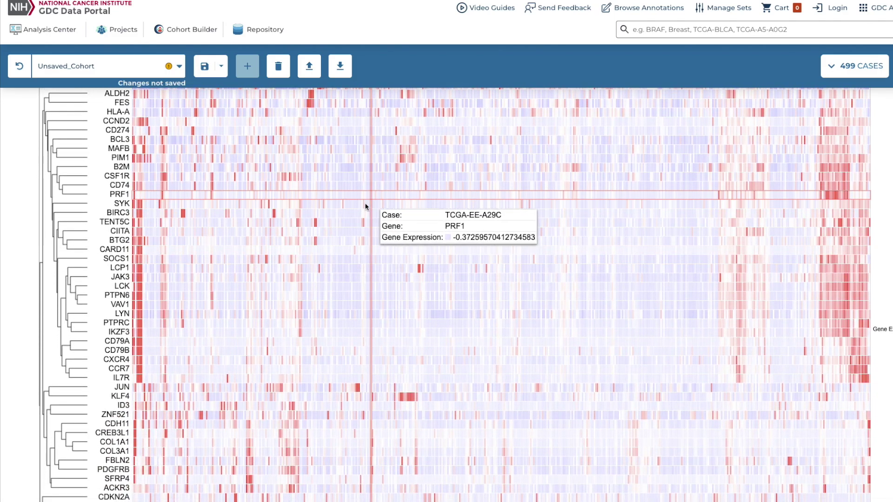
Open the clustering plot's download options for an SVG image or TSV data.
{"action": "scroll", "coordinate": [330, 239], "scroll_direction": "up", "scroll_amount": 1}
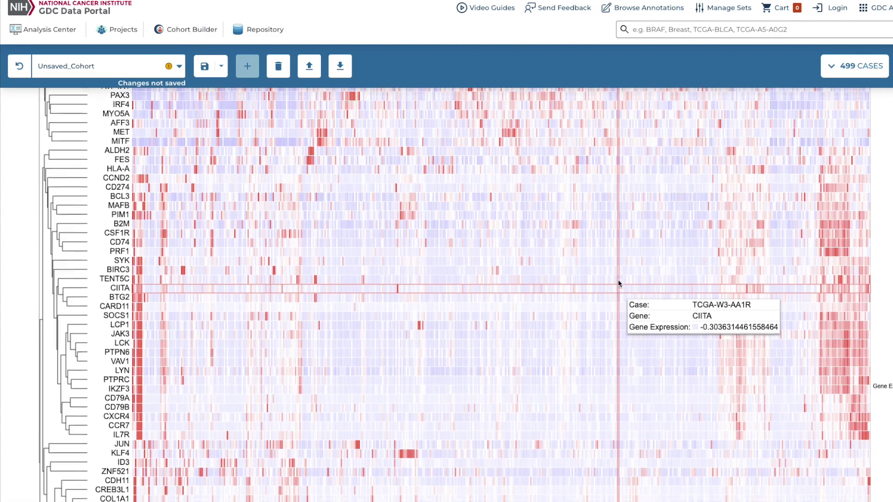
{"action": "scroll", "coordinate": [619, 284], "scroll_direction": "up", "scroll_amount": 10}
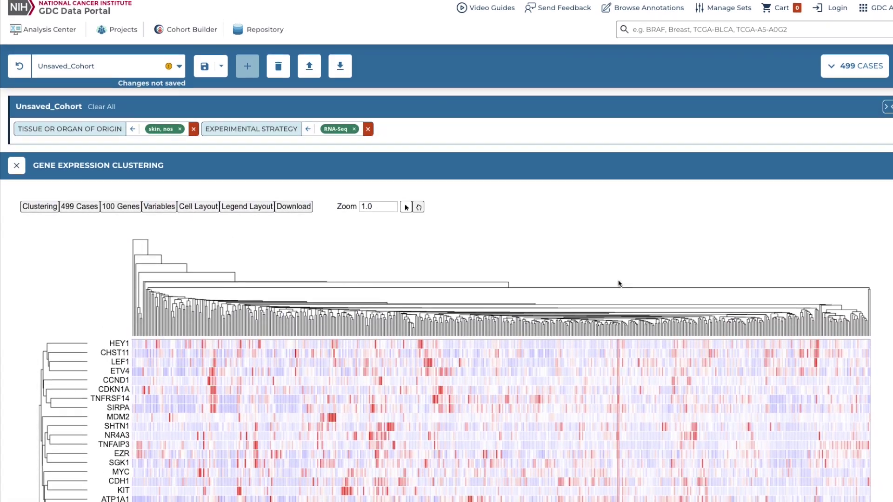
{"action": "left_click", "coordinate": [293, 207]}
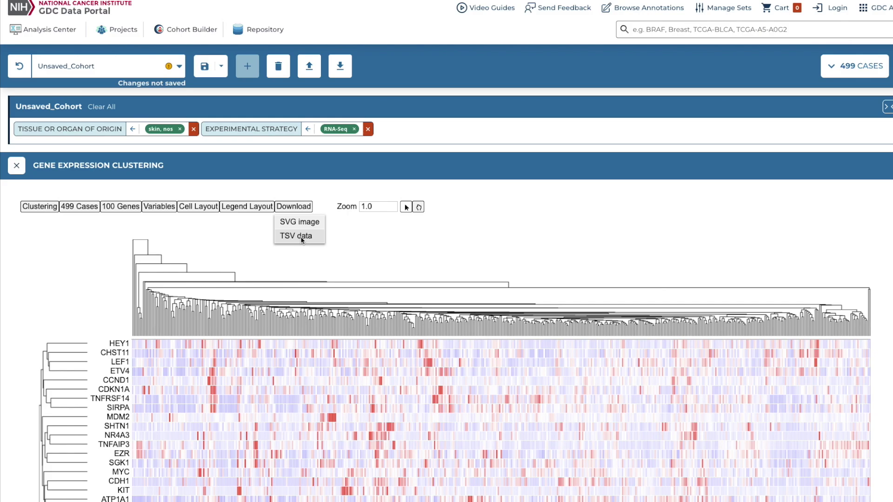
Examine the gene dendrogram and heatmap down to FAT1, comparing expression patterns among clustered genes such as SYK through IL7R.
{"action": "scroll", "coordinate": [302, 239], "scroll_direction": "down", "scroll_amount": 10}
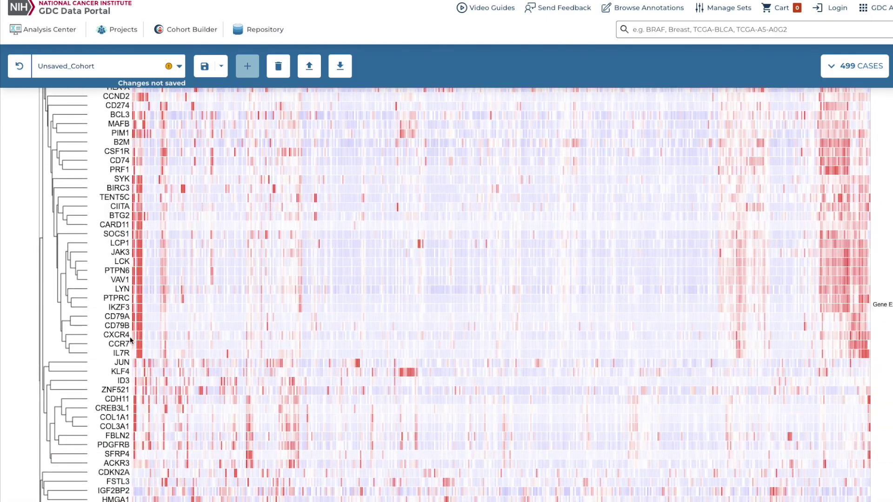
{"action": "scroll", "coordinate": [542, 242], "scroll_direction": "up", "scroll_amount": 5}
{"action": "scroll", "coordinate": [543, 242], "scroll_direction": "down", "scroll_amount": 6}
{"action": "scroll", "coordinate": [543, 241], "scroll_direction": "down", "scroll_amount": 4}
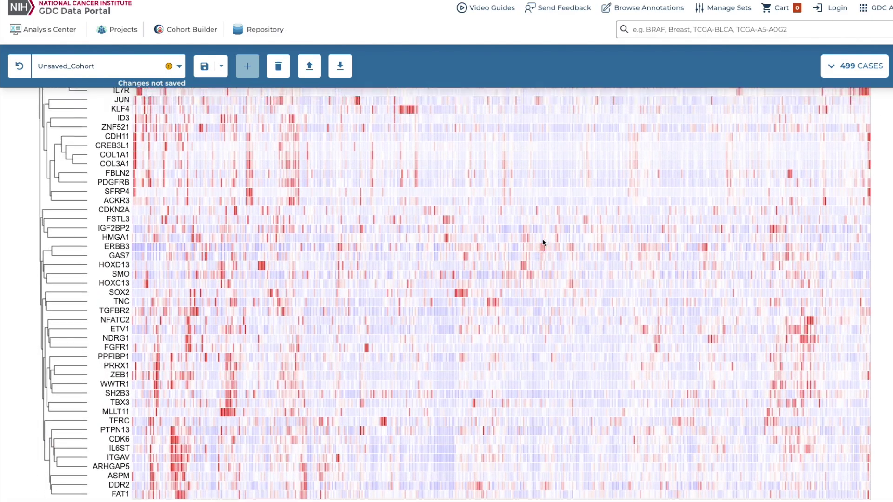
{"action": "scroll", "coordinate": [543, 242], "scroll_direction": "up", "scroll_amount": 1}
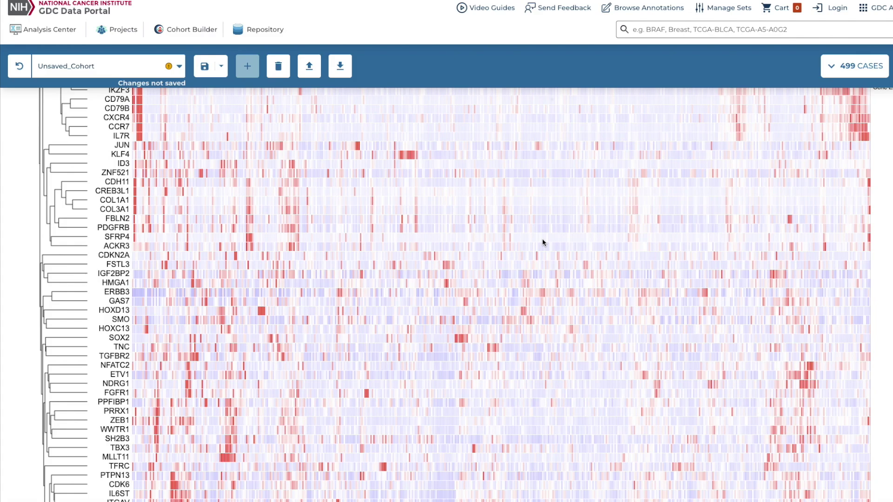
{"action": "scroll", "coordinate": [531, 238], "scroll_direction": "up", "scroll_amount": 10}
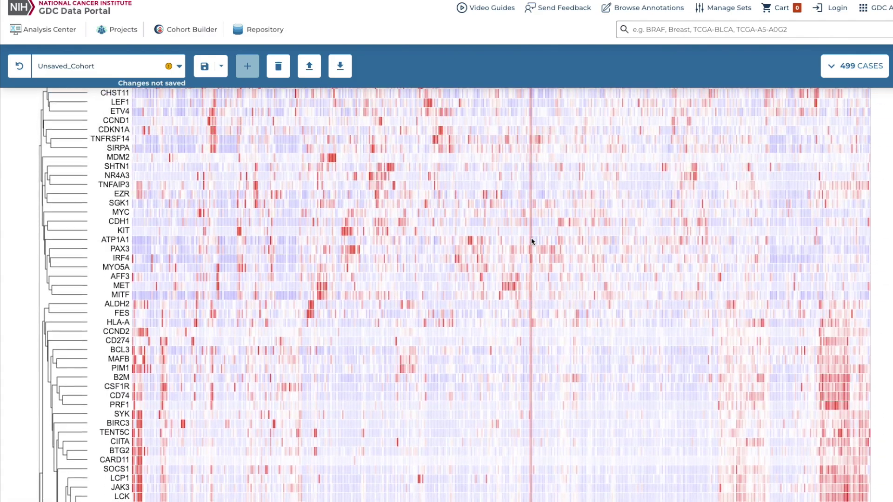
{"action": "scroll", "coordinate": [534, 224], "scroll_direction": "up", "scroll_amount": 4}
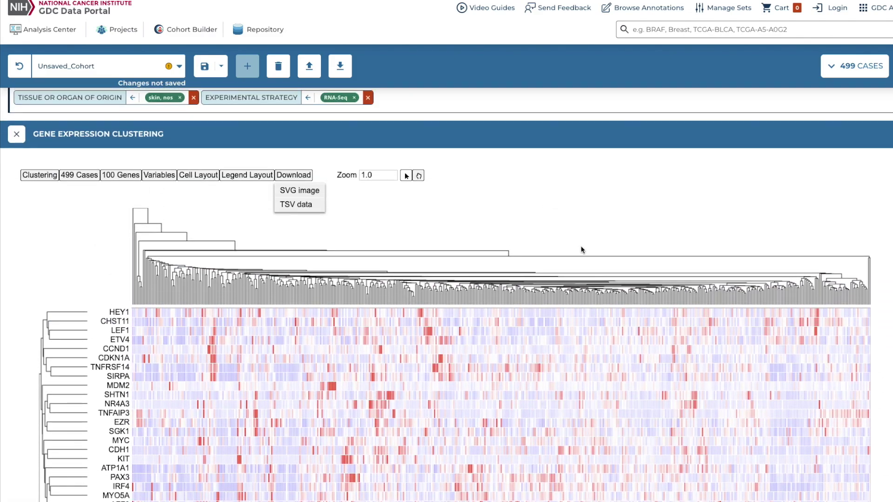
{"action": "scroll", "coordinate": [593, 296], "scroll_direction": "down", "scroll_amount": 1}
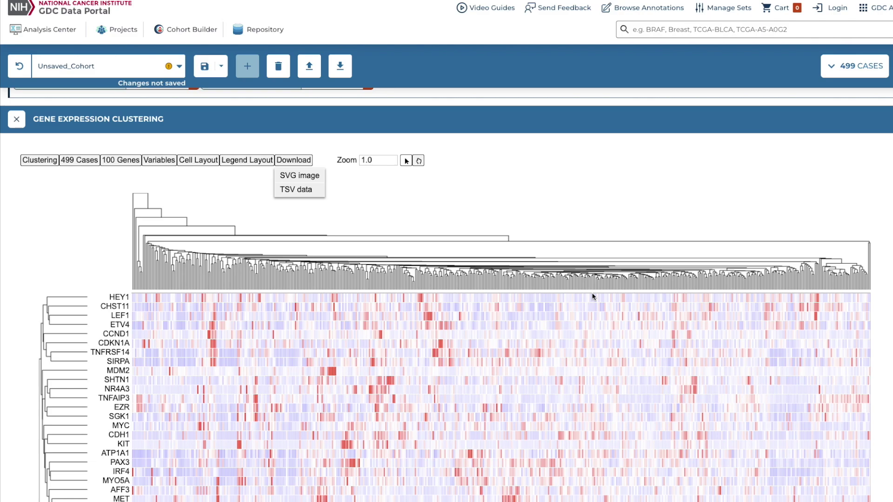
{"action": "scroll", "coordinate": [593, 296], "scroll_direction": "down", "scroll_amount": 4}
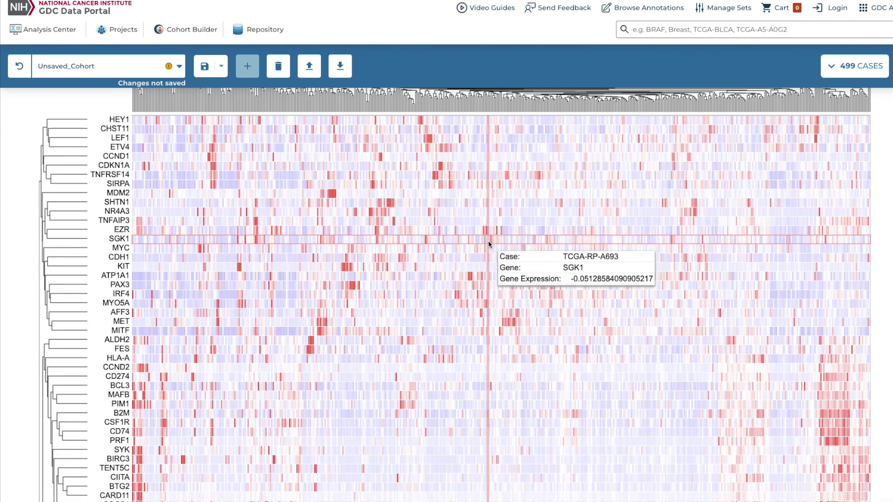
{"action": "scroll", "coordinate": [488, 244], "scroll_direction": "down", "scroll_amount": 4}
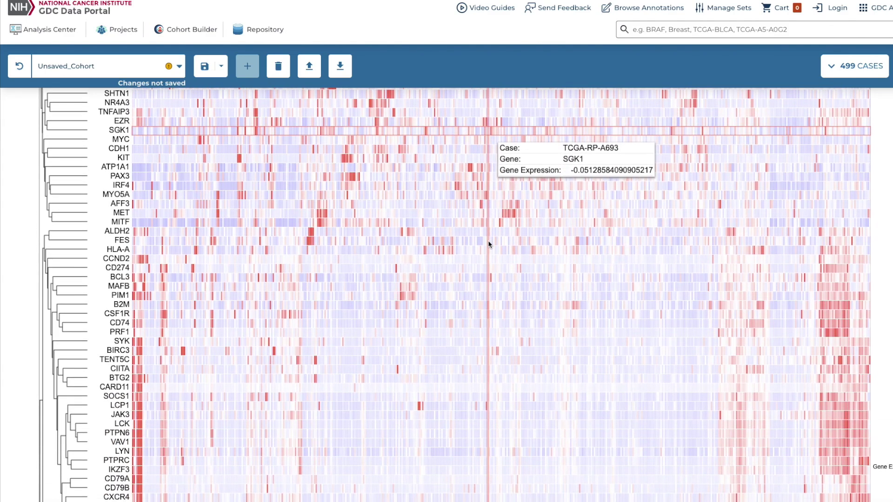
{"action": "scroll", "coordinate": [488, 243], "scroll_direction": "down", "scroll_amount": 1}
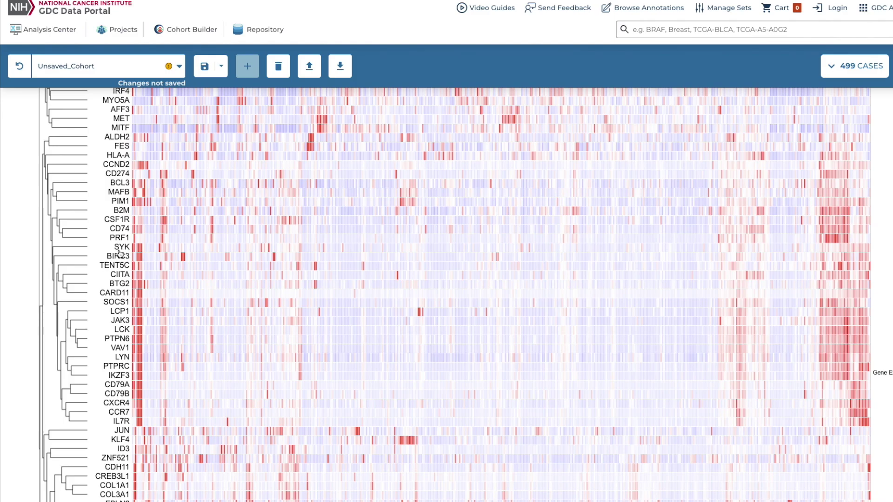
{"action": "scroll", "coordinate": [153, 279], "scroll_direction": "down", "scroll_amount": 1}
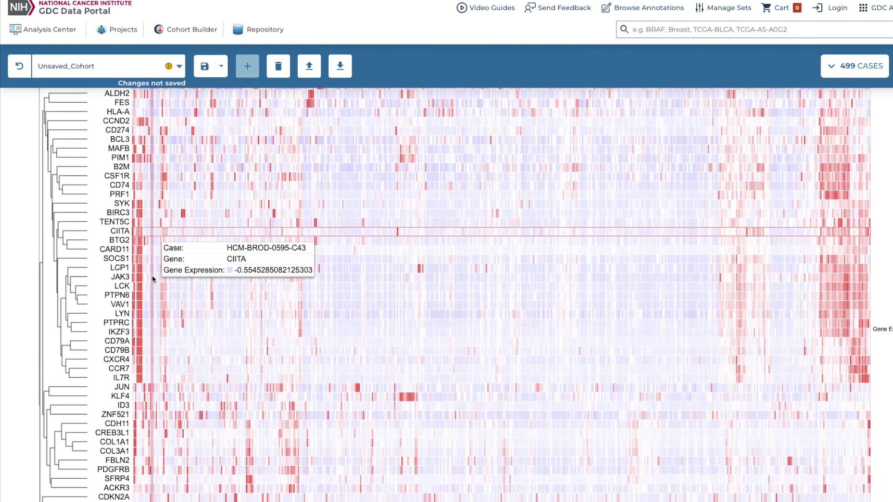
{"action": "scroll", "coordinate": [153, 279], "scroll_direction": "down", "scroll_amount": 1}
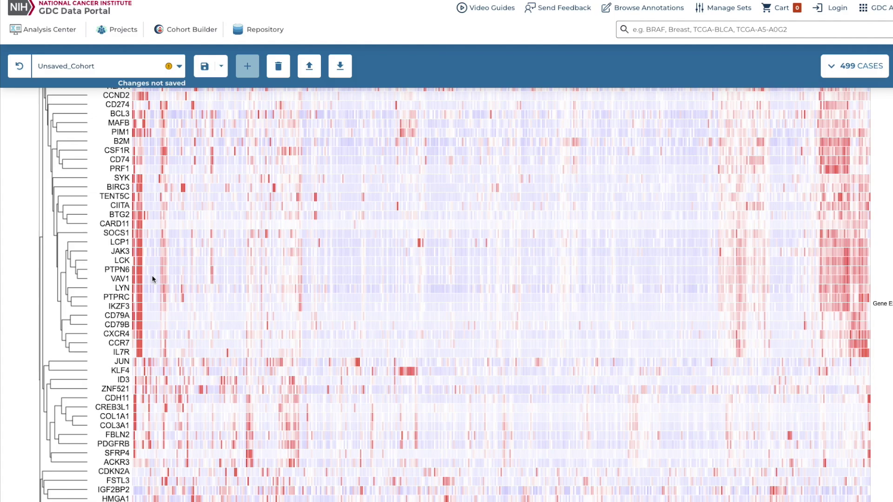
Close Gene Expression Clustering and return to the overview of core and analysis tools.
{"action": "scroll", "coordinate": [153, 279], "scroll_direction": "up", "scroll_amount": 10}
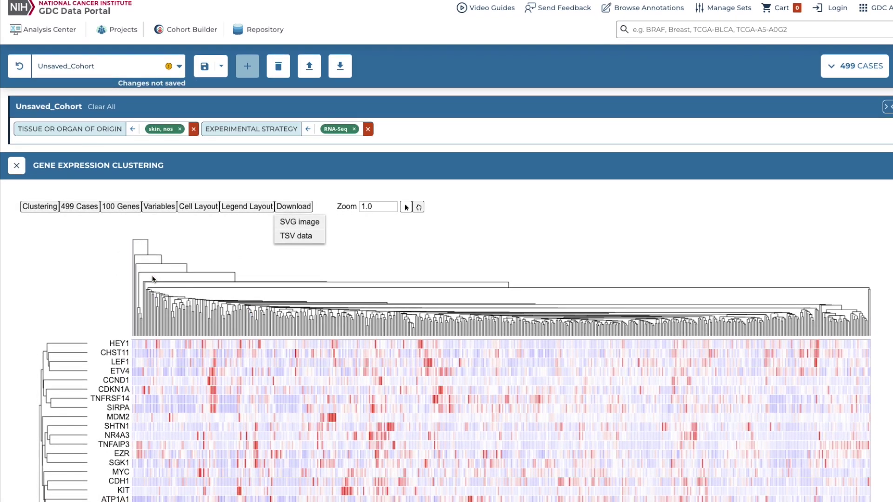
{"action": "left_click", "coordinate": [20, 168]}
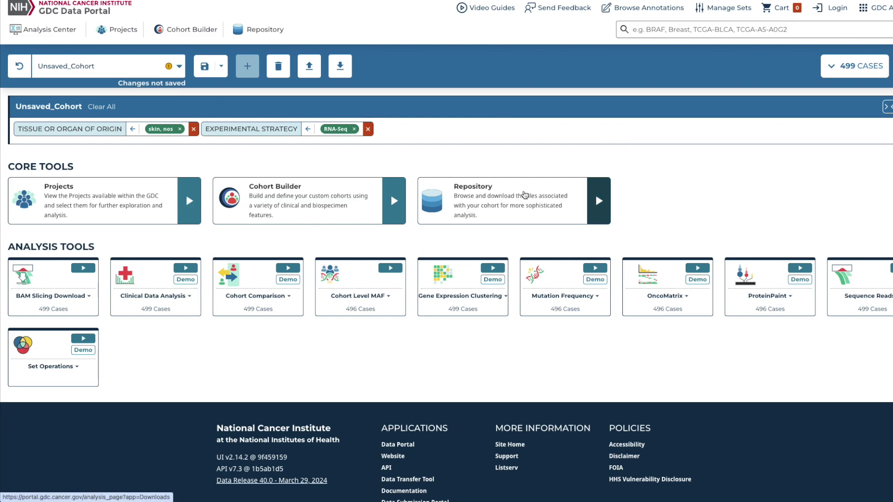
{"action": "scroll", "coordinate": [735, 218], "scroll_direction": "down", "scroll_amount": 1}
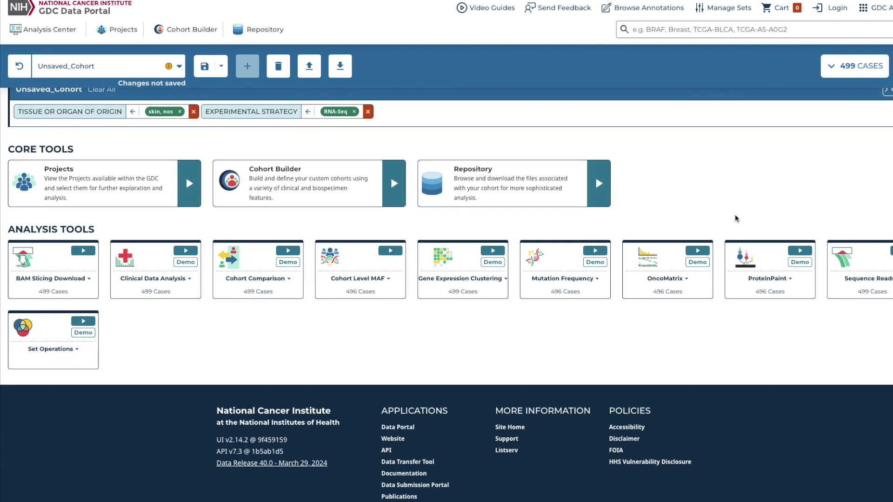
{"action": "scroll", "coordinate": [735, 218], "scroll_direction": "up", "scroll_amount": 1}
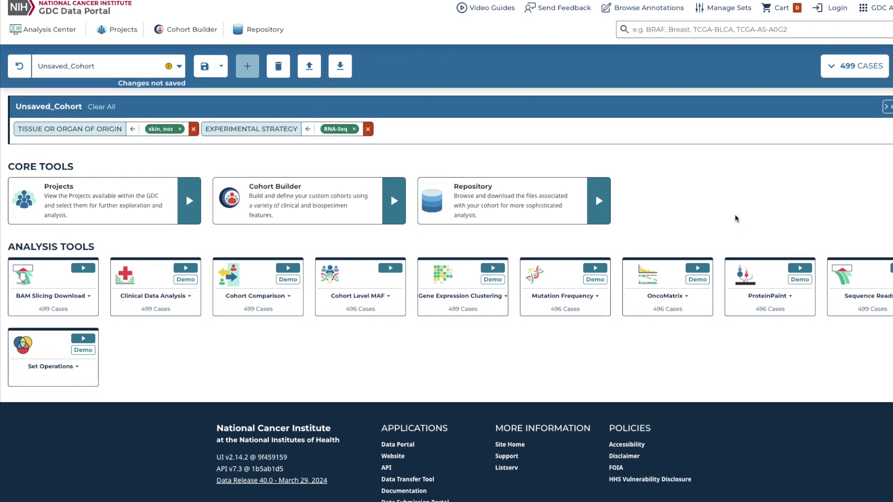